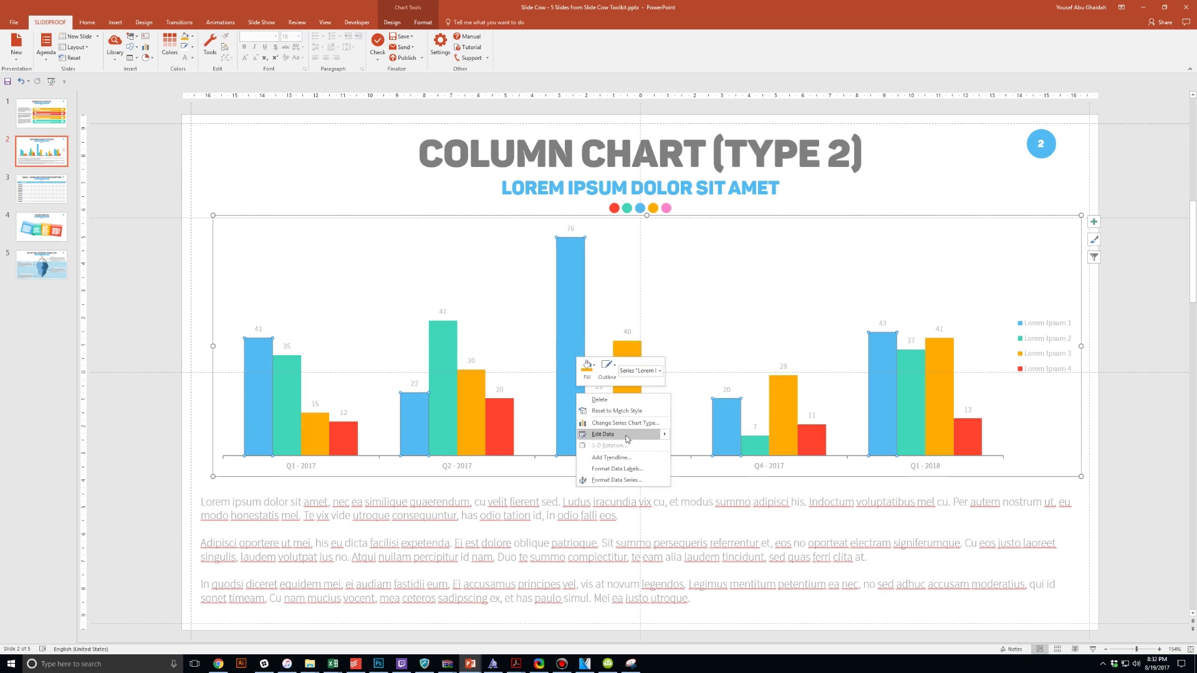
Edit the column chart's data, entering 77, 55, 4 and 3 as new values.
click(626, 439)
text(77)
key(Return)
text(55)
key(Return)
text(4)
key(Return)
text(3)
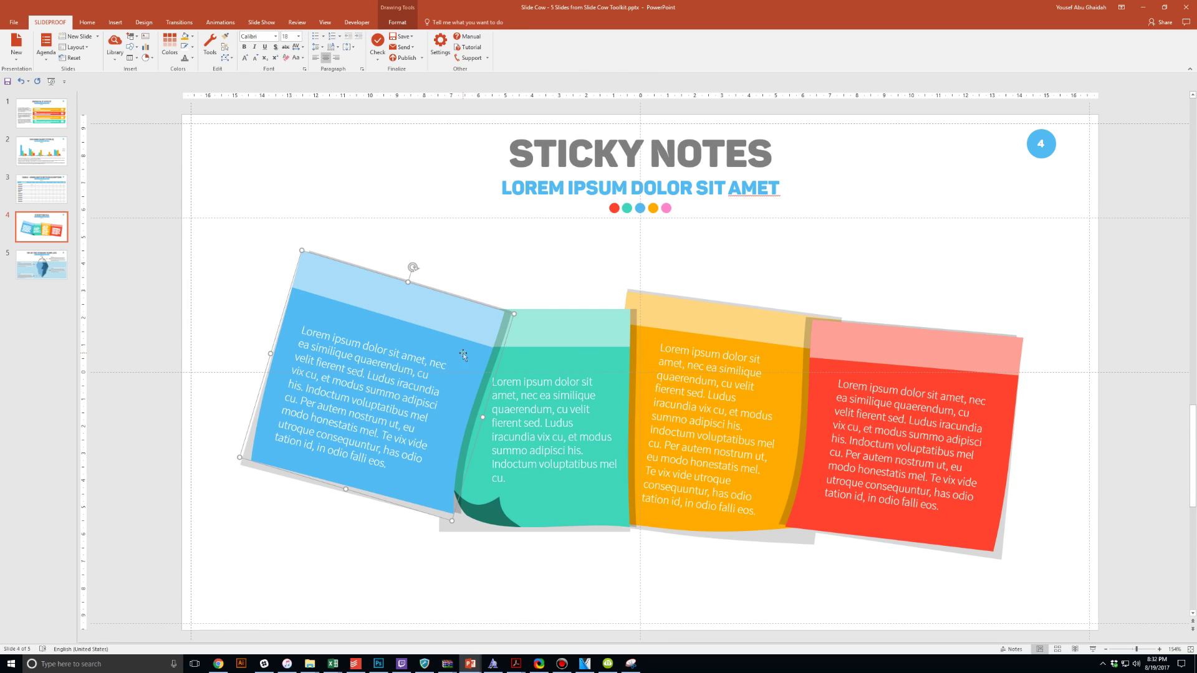
Replace the blue sticky note's text with "Type wherever you'd like".
text(Type wherever you'd )
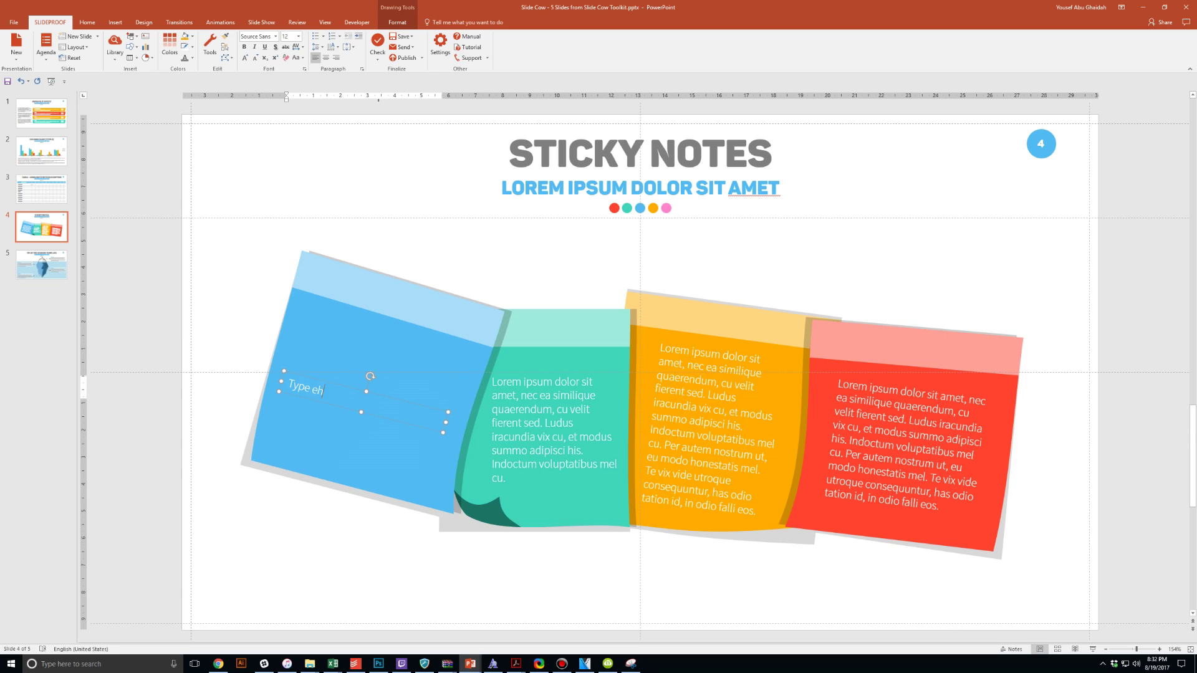
text(like)
click(349, 455)
click(397, 21)
click(336, 36)
click(561, 436)
click(353, 36)
click(326, 126)
click(67, 269)
click(337, 368)
click(353, 36)
click(337, 169)
Replace the heading text with "CHANGE HEADING HERE" and delete a selected line of text.
double_click(223, 326)
text(CHANGE HEADING HERE)
click(935, 262)
triple_click(333, 580)
key(Delete)
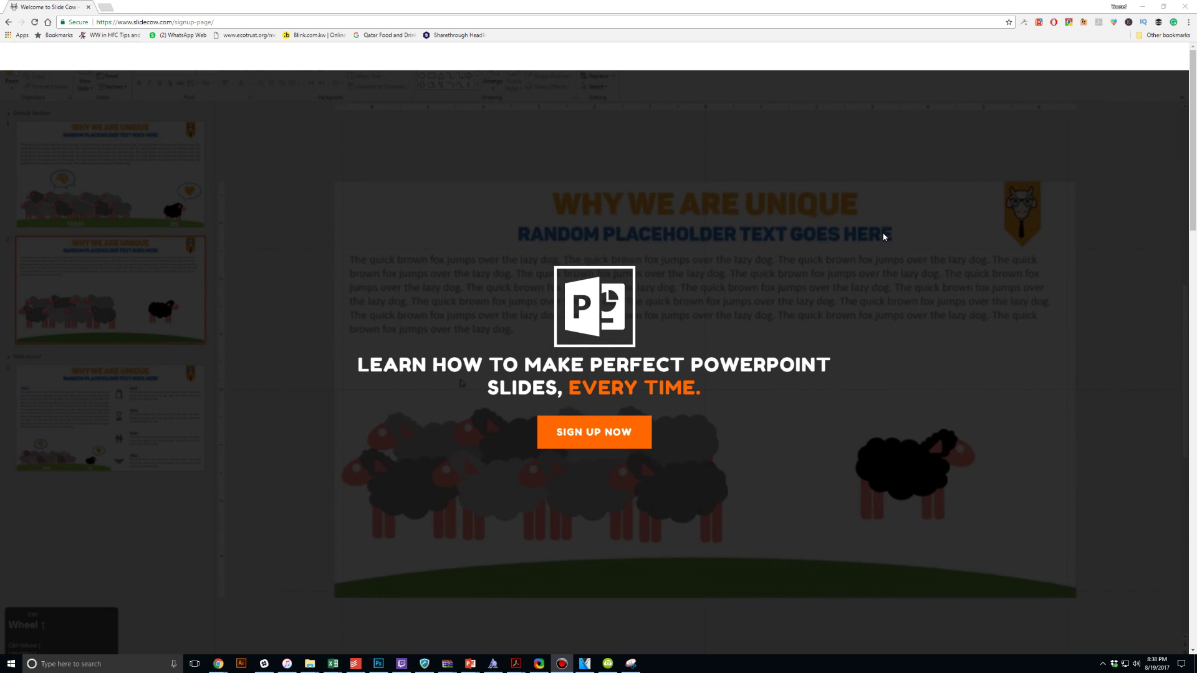
Look through the Slide Cow sign-up page in the browser.
scroll(882, 235, down, 15)
scroll(883, 236, down, 6)
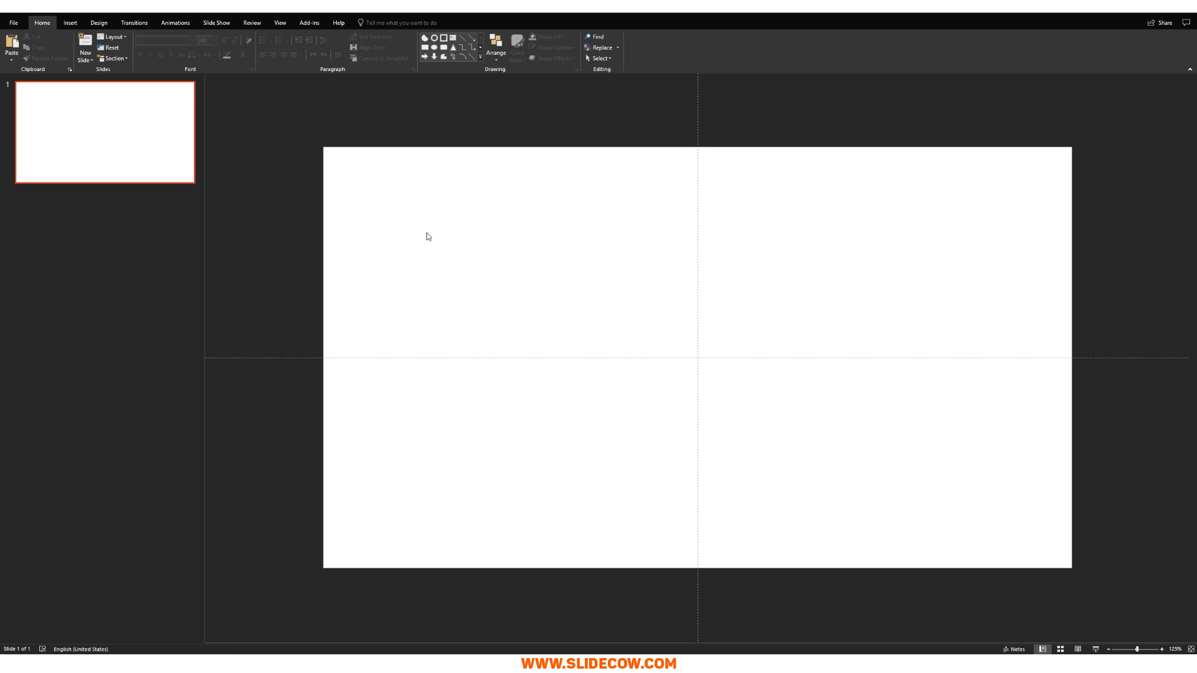
Insert a wide text box in the middle of the blank slide containing the word "SMILE".
click(71, 23)
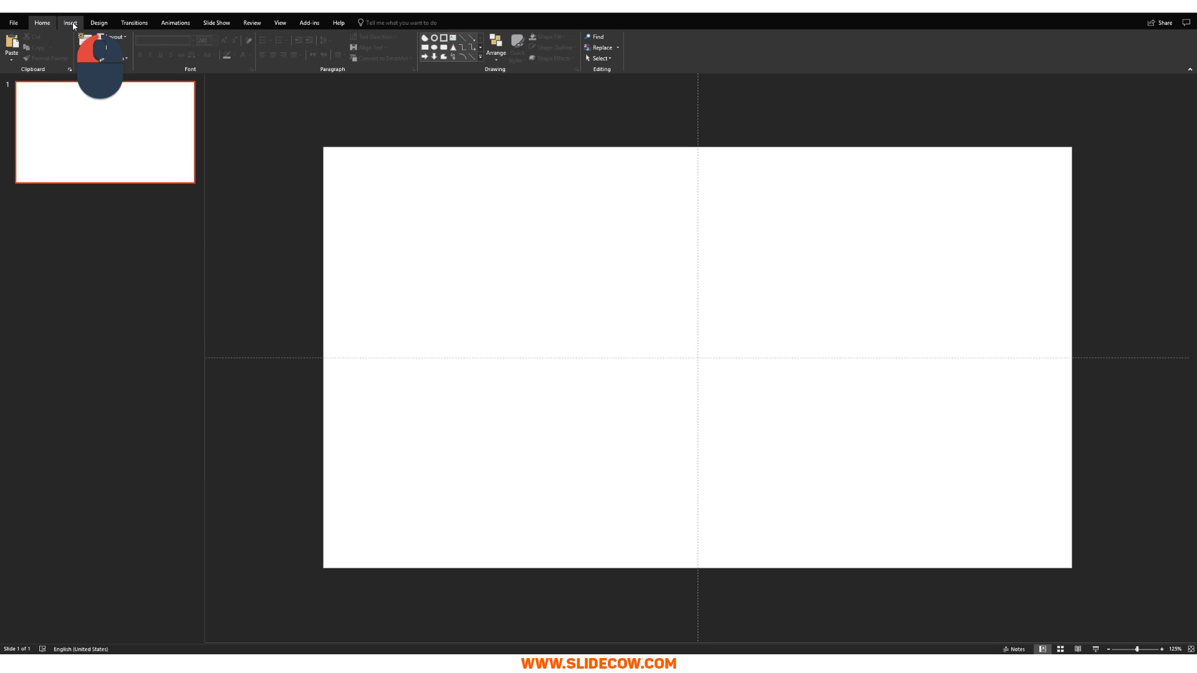
click(415, 48)
drag(481, 311, 867, 427)
text(SMILE)
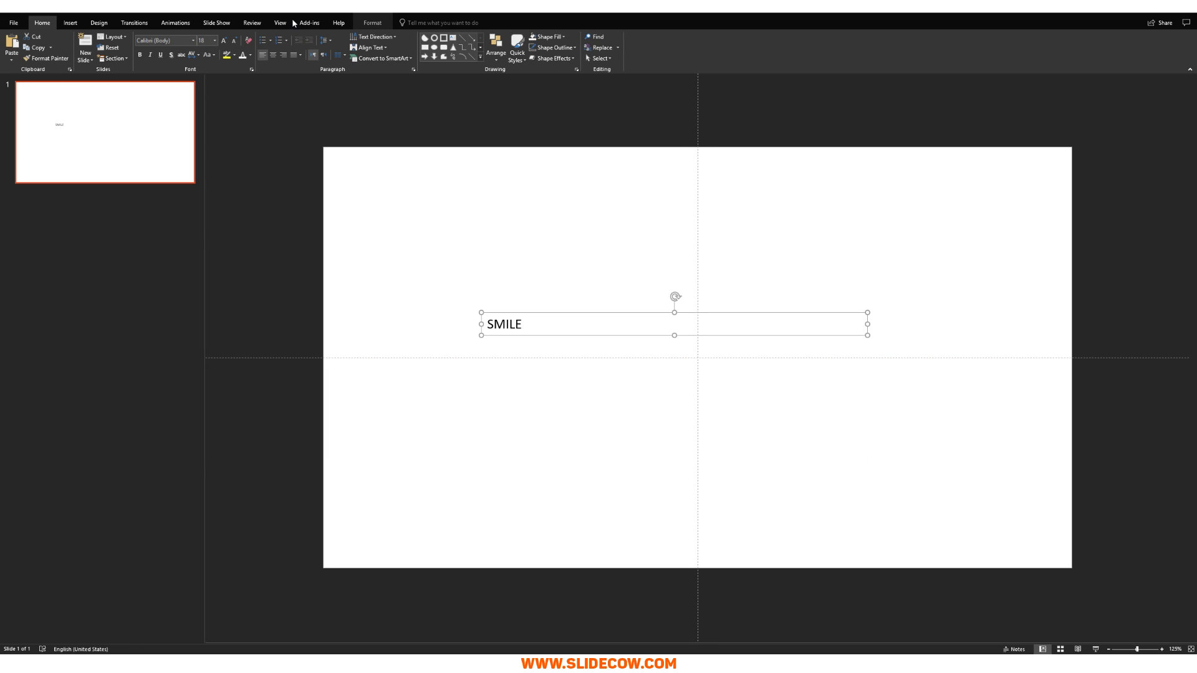
Center the SMILE text in its box and set the font size to 240.
key(ctrl+e)
key(ctrl+shift+p)
text(240)
key(Return)
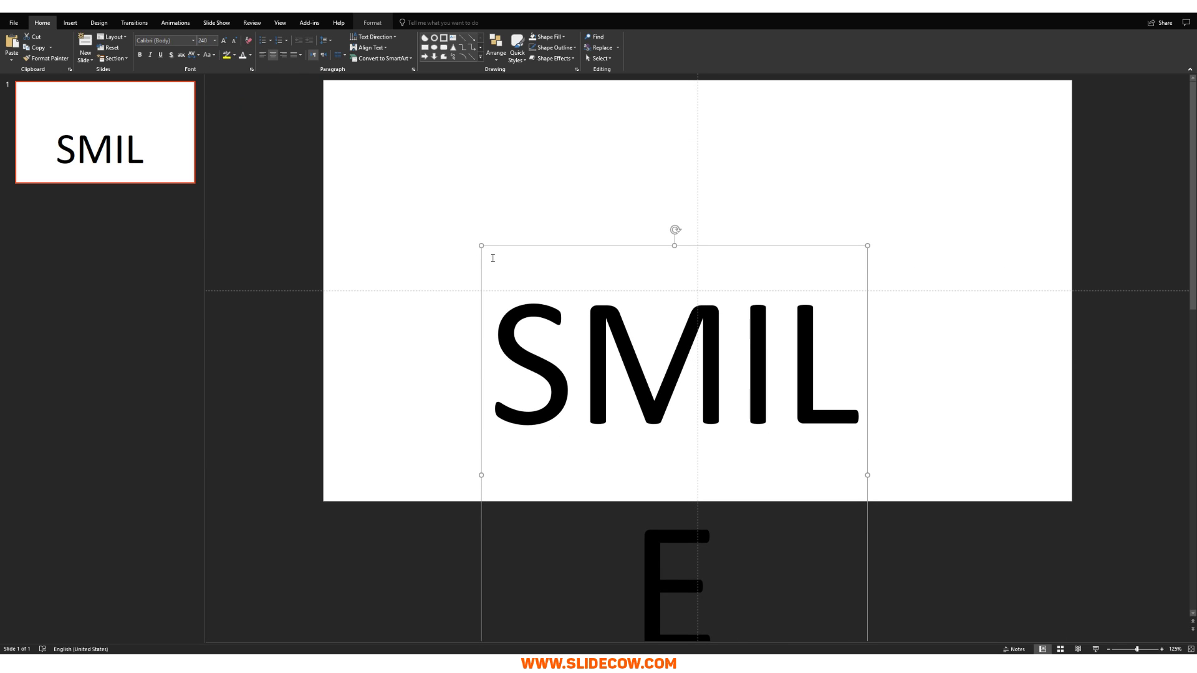
Widen the text box on both sides so SMILE fits on a single line.
scroll(488, 261, down, 5)
drag(566, 436, 481, 436)
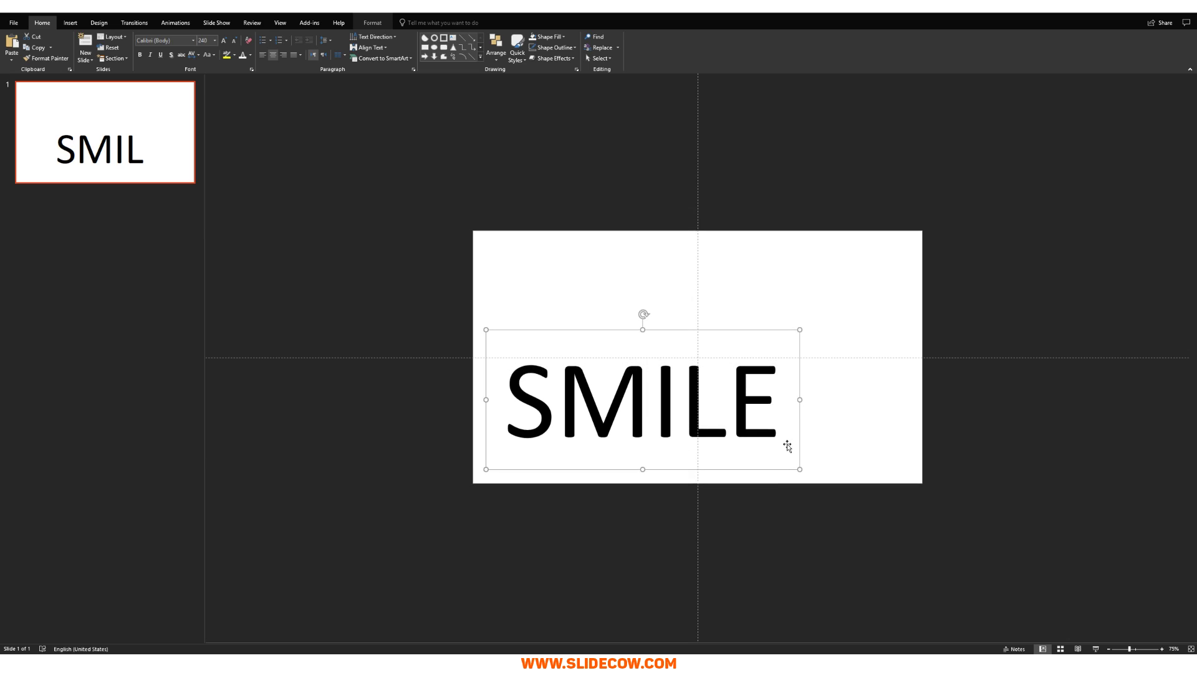
drag(800, 401, 904, 401)
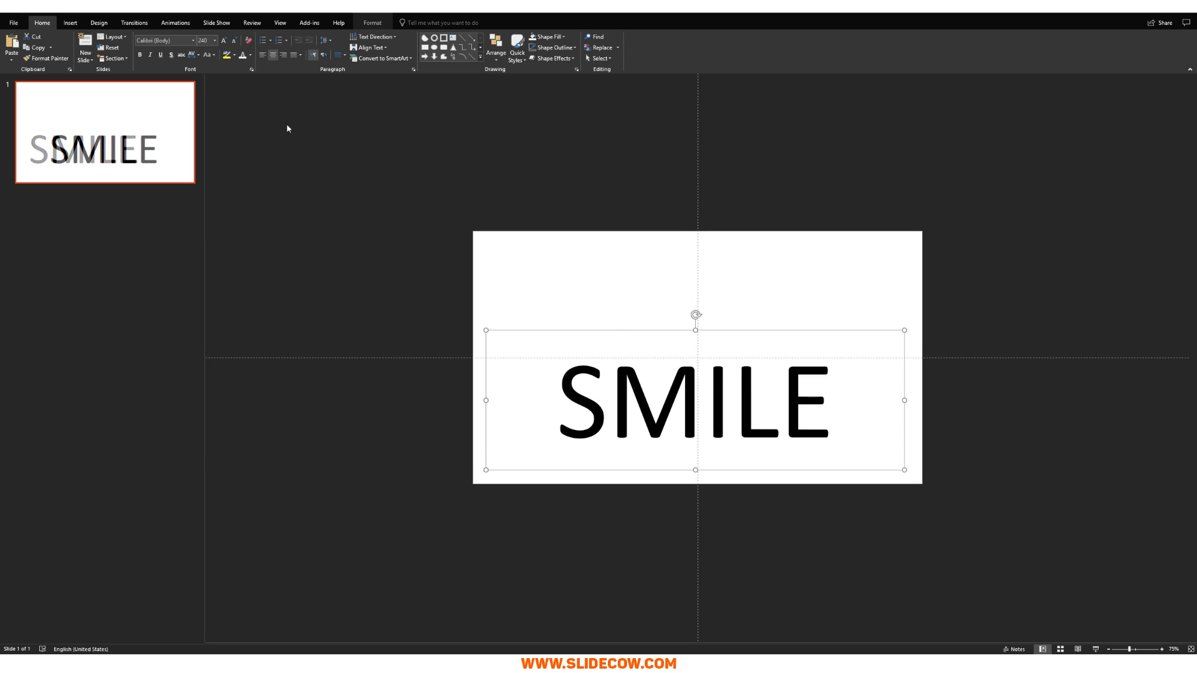
Change the SMILE text's font to Lovelo Black.
click(173, 40)
text(Lovely)
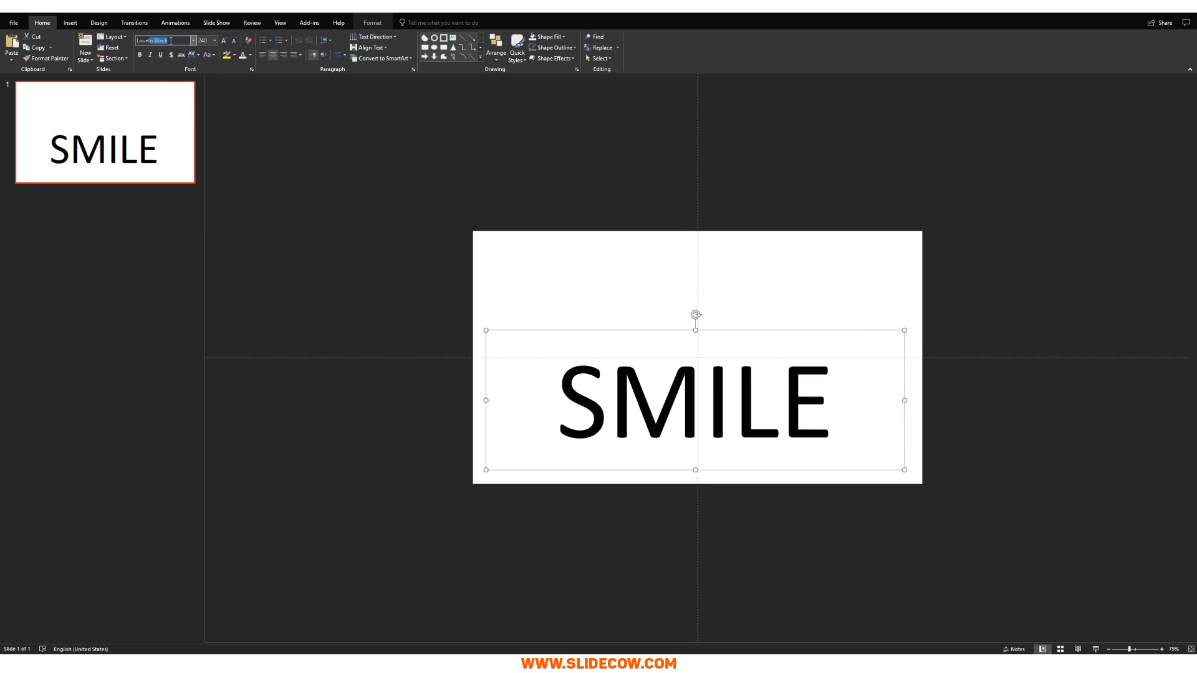
text(o)
key(Return)
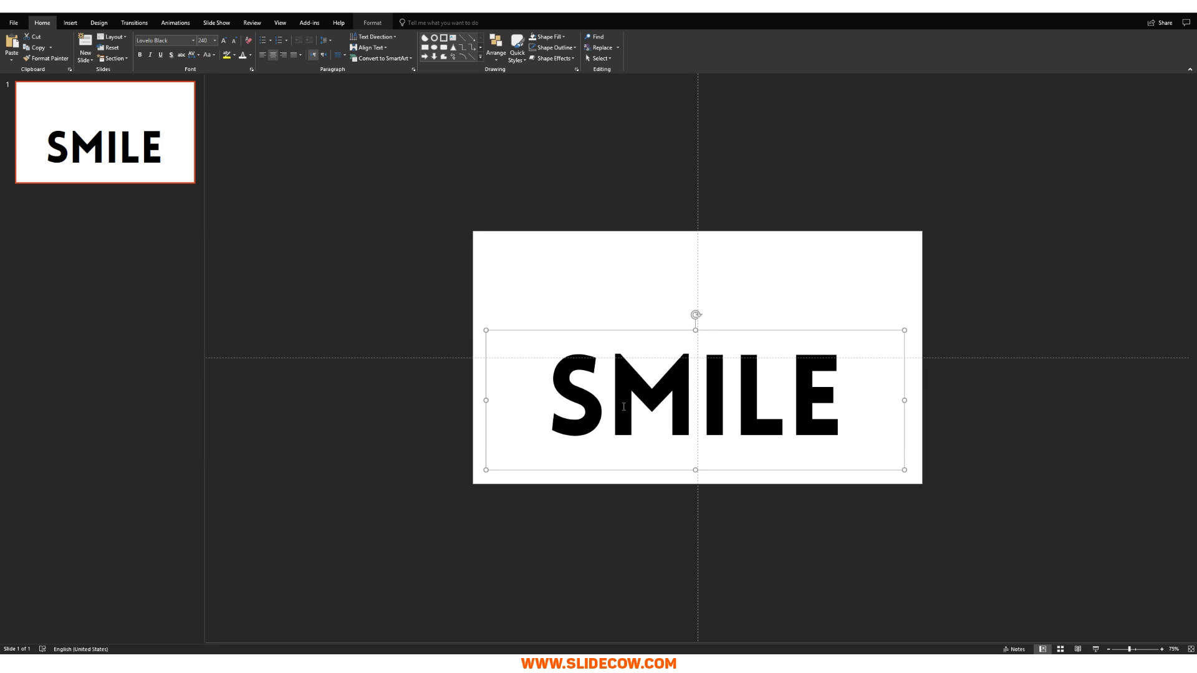
Align the SMILE text box to the horizontal center and vertical middle of the slide.
scroll(611, 407, up, 5)
click(496, 48)
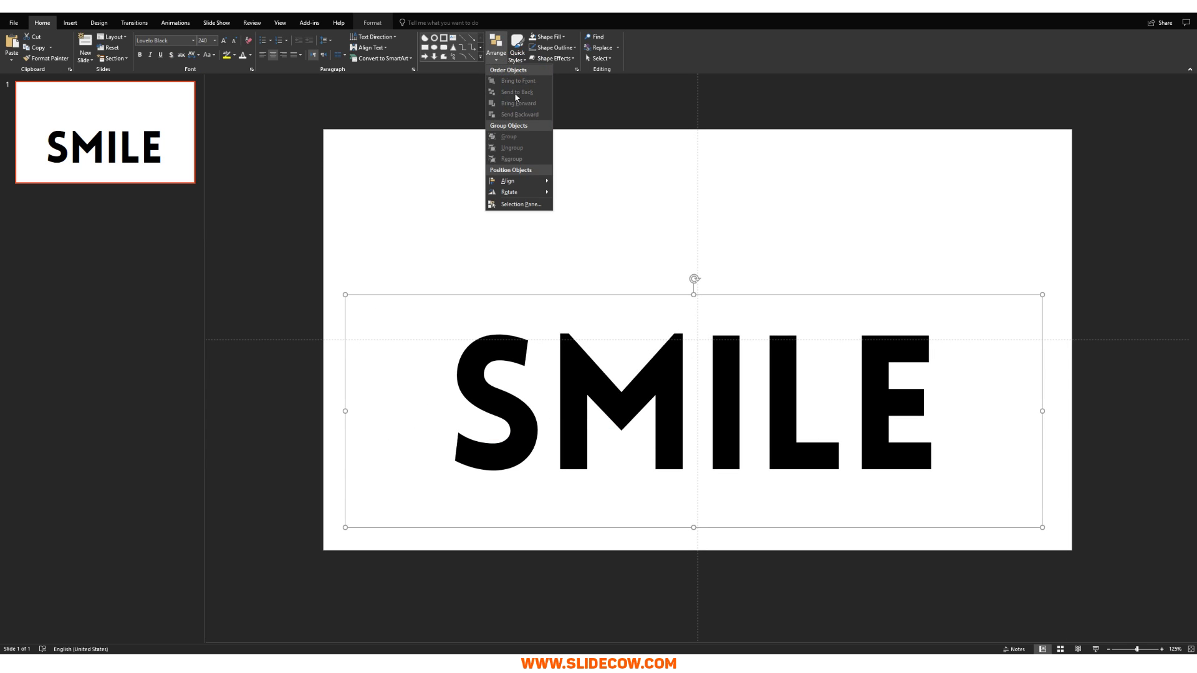
mouse_move(529, 184)
click(586, 193)
click(496, 47)
mouse_move(530, 181)
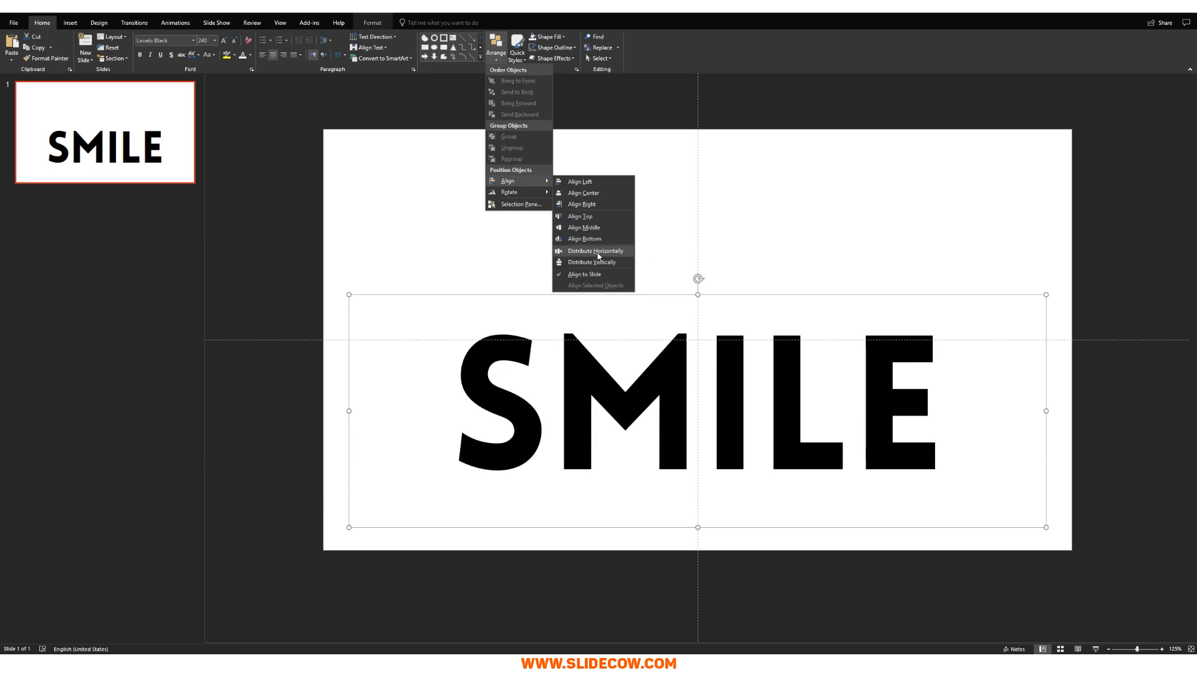
click(584, 227)
Stretch the SMILE text box to span the slide's full width.
drag(349, 357, 327, 358)
drag(1046, 357, 1071, 358)
click(1098, 385)
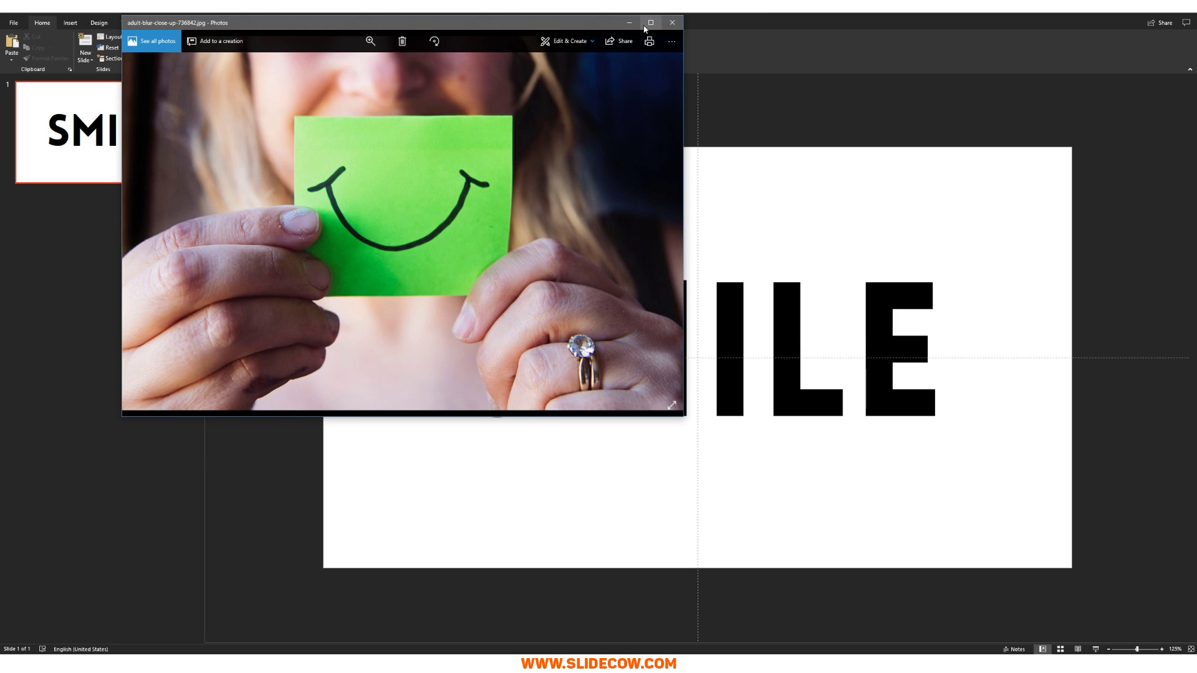
Fill the SMILE text with the photo of the green smiley note as a picture fill, and close the photo viewer.
click(650, 23)
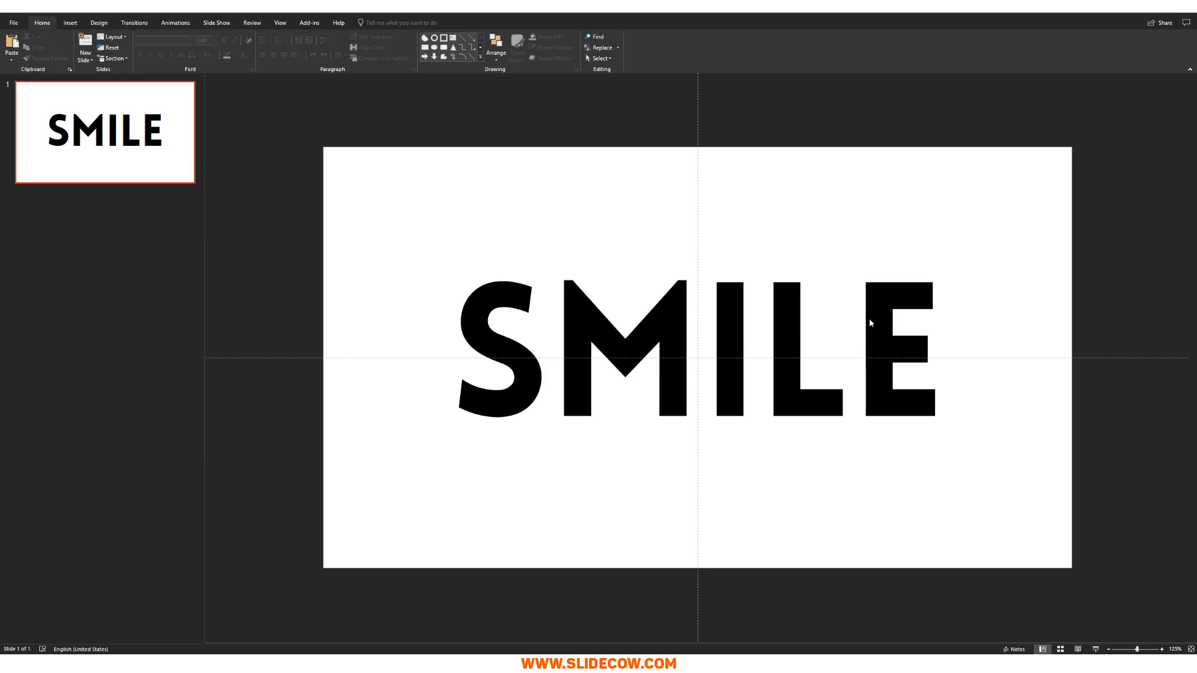
click(854, 322)
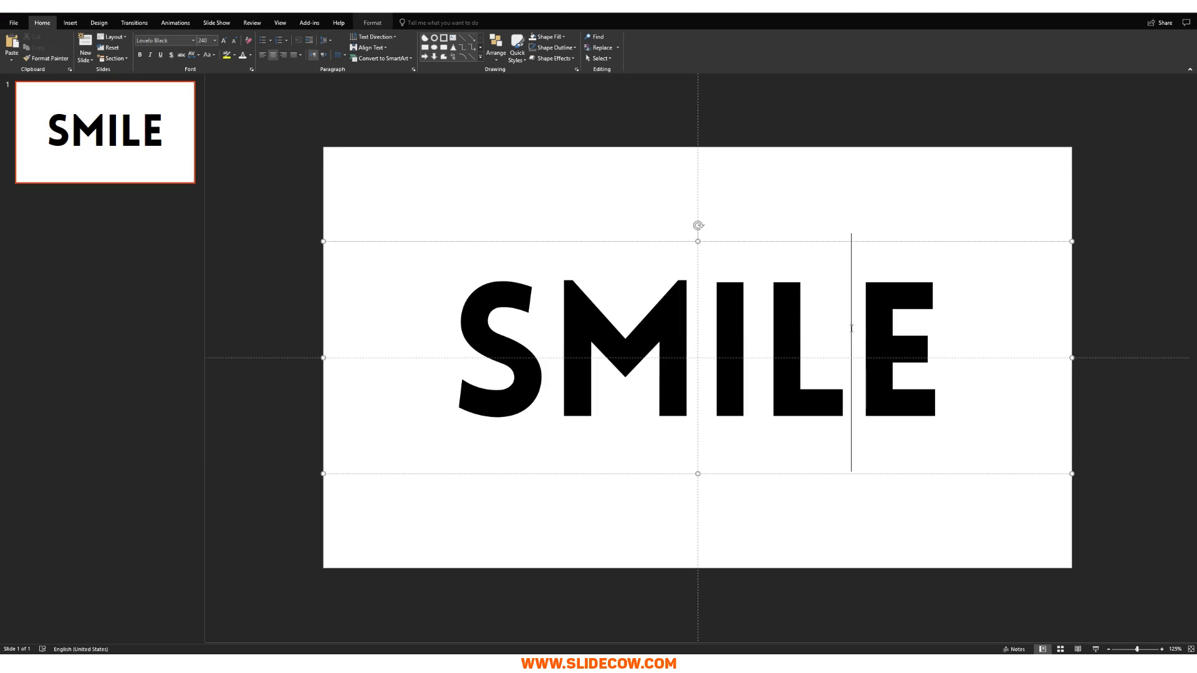
right_click(861, 244)
click(926, 439)
click(1129, 101)
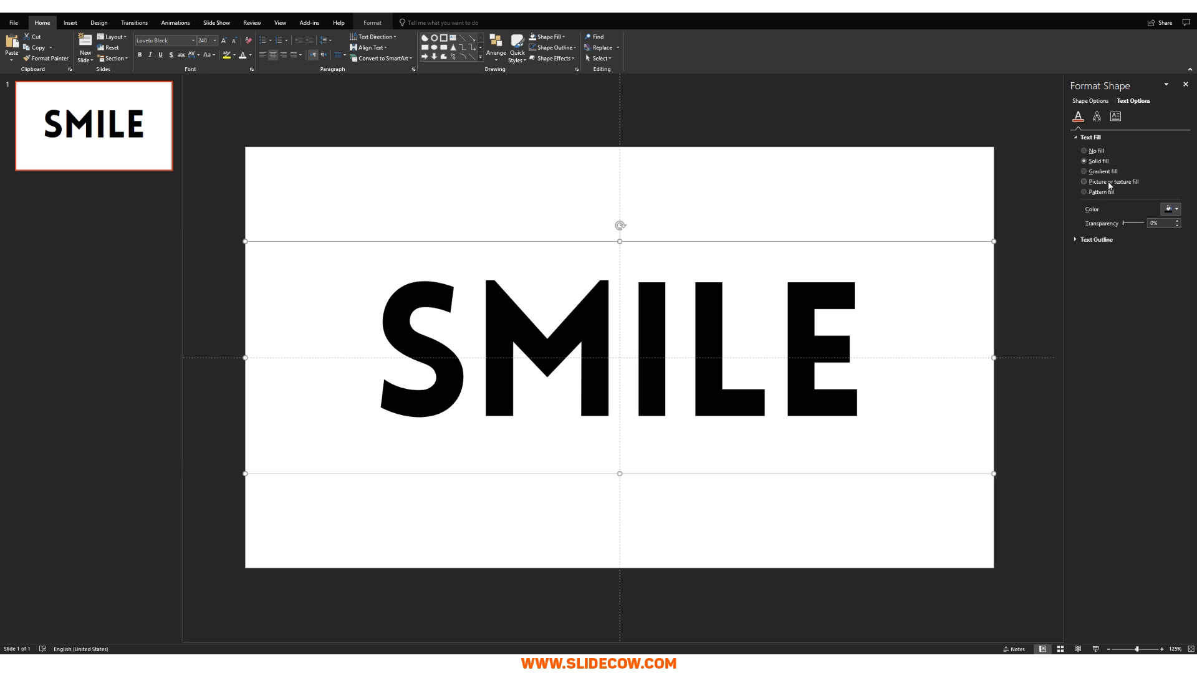
click(1109, 182)
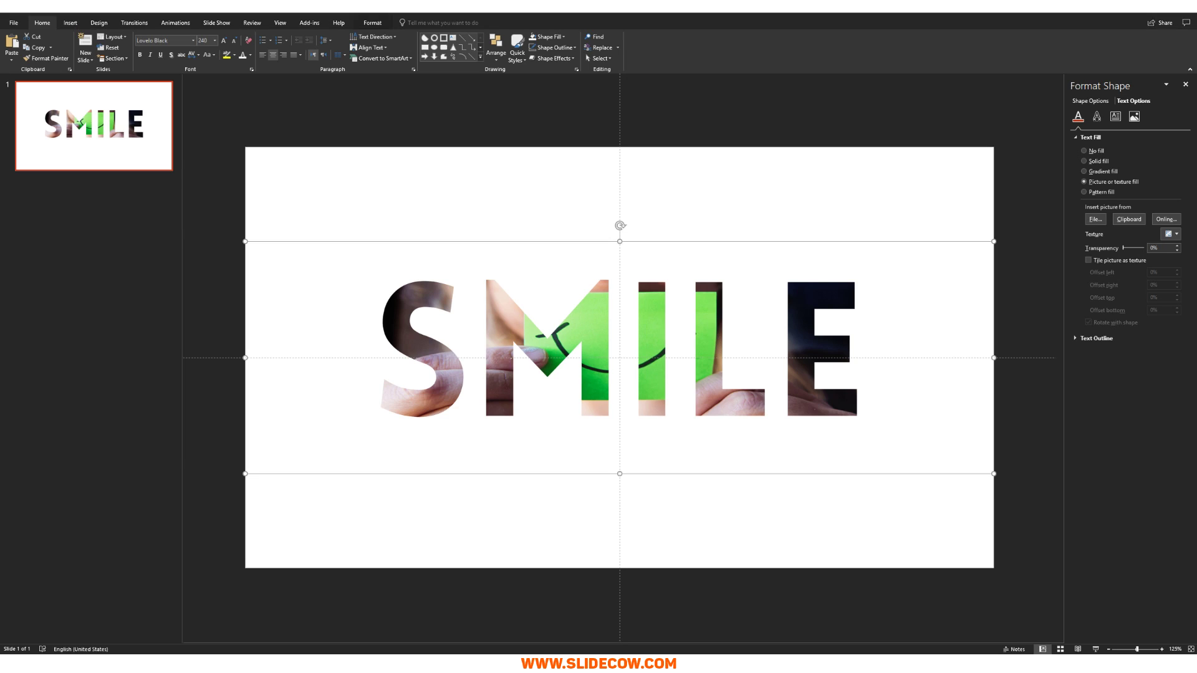
drag(414, 23, 254, 154)
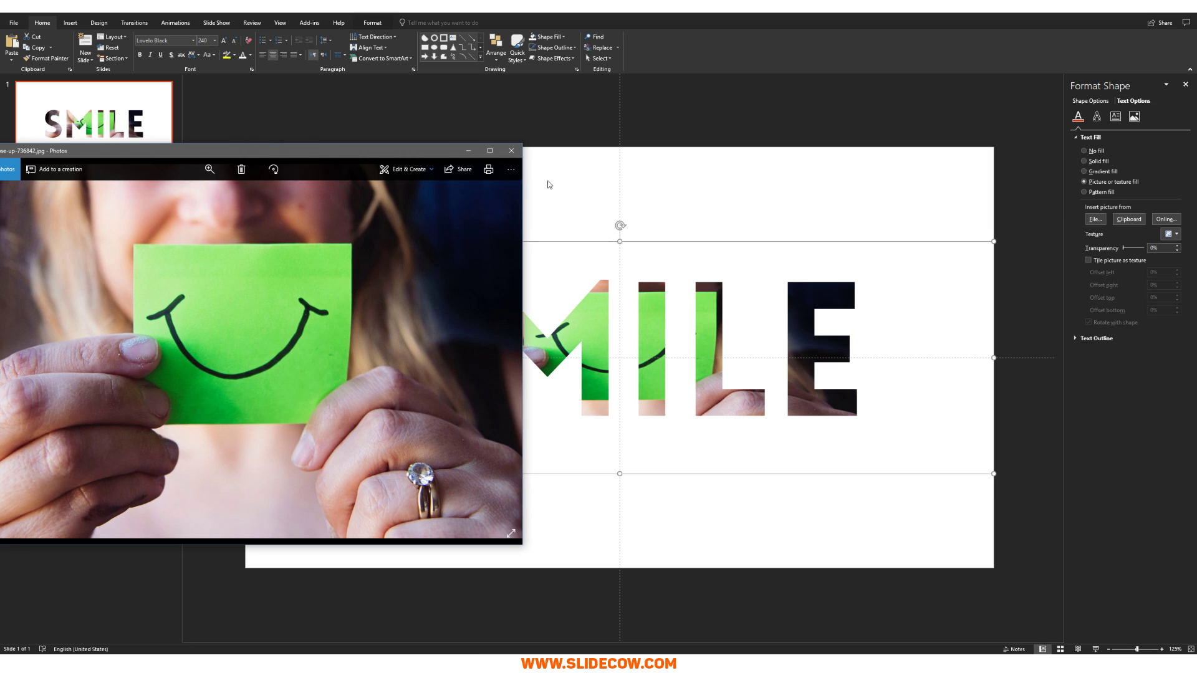
click(511, 151)
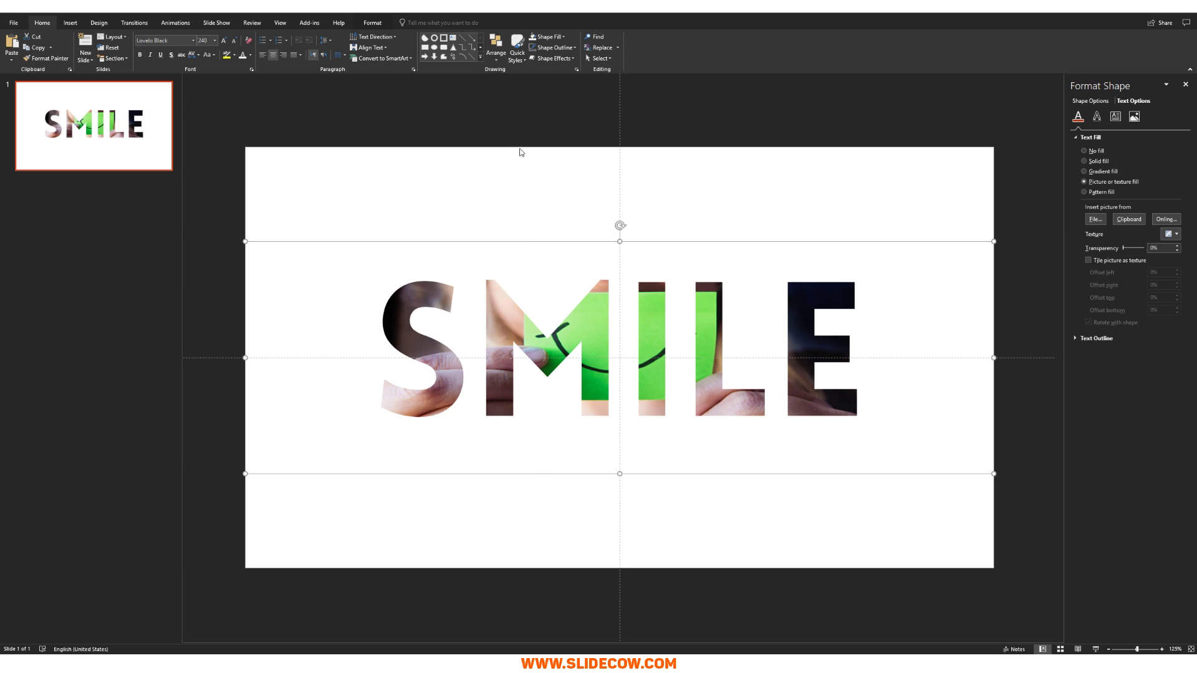
Try adding the letters "sadlk" to the end of the picture-filled SMILE text and undo the addition.
click(758, 302)
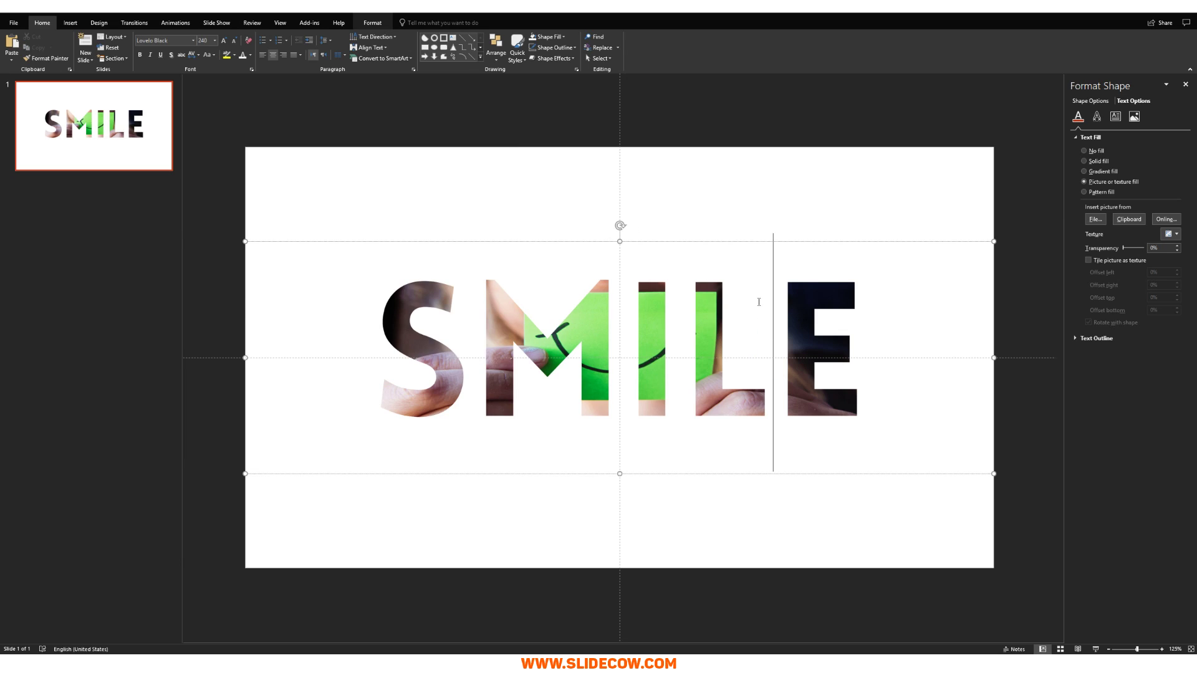
text(sadlk)
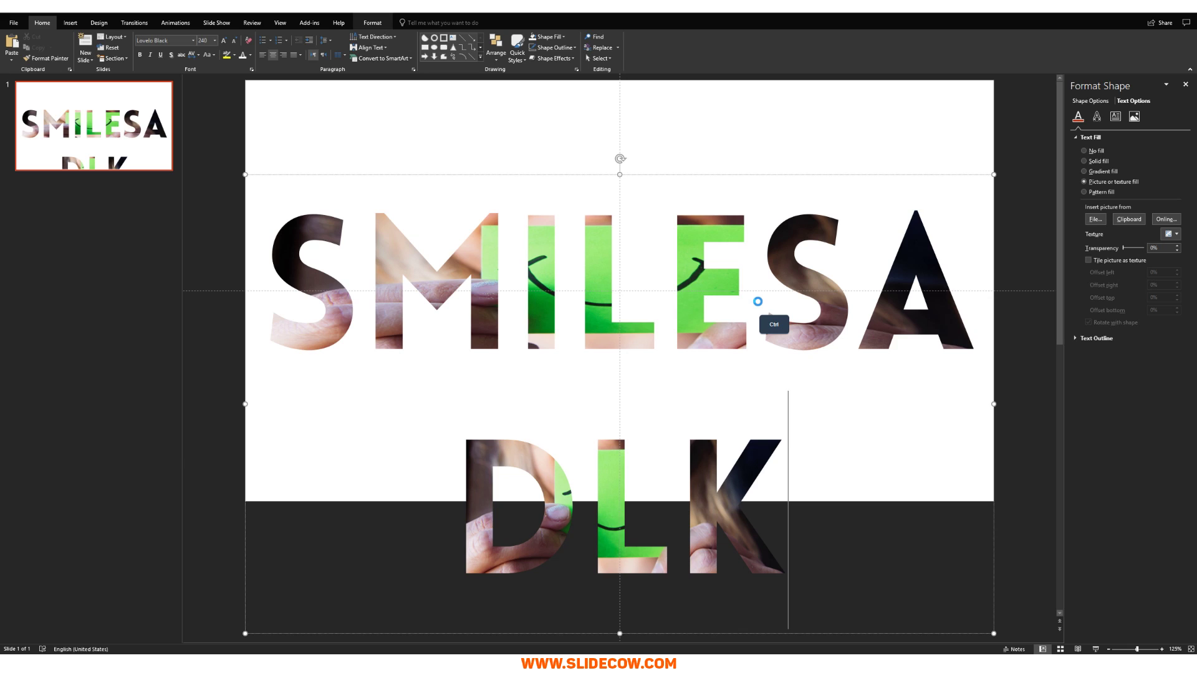
key(ctrl+z)
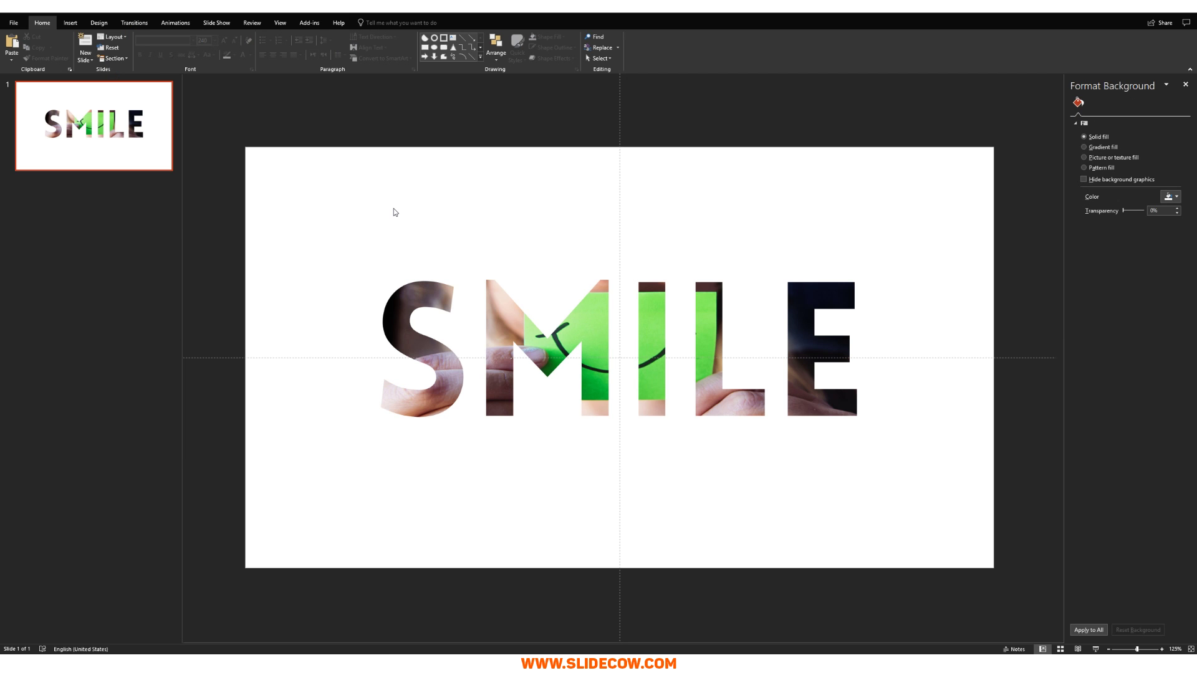
Duplicate the SMILE slide and change the copy's text to a solid black fill.
click(103, 151)
key(ctrl+d)
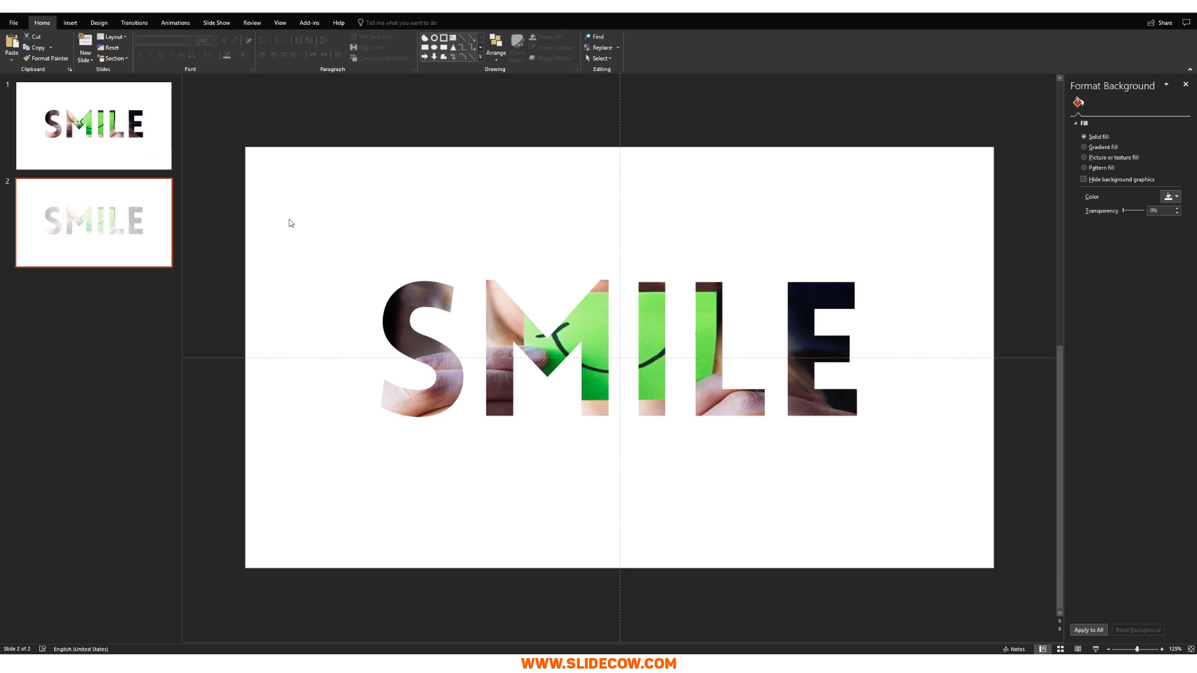
click(592, 344)
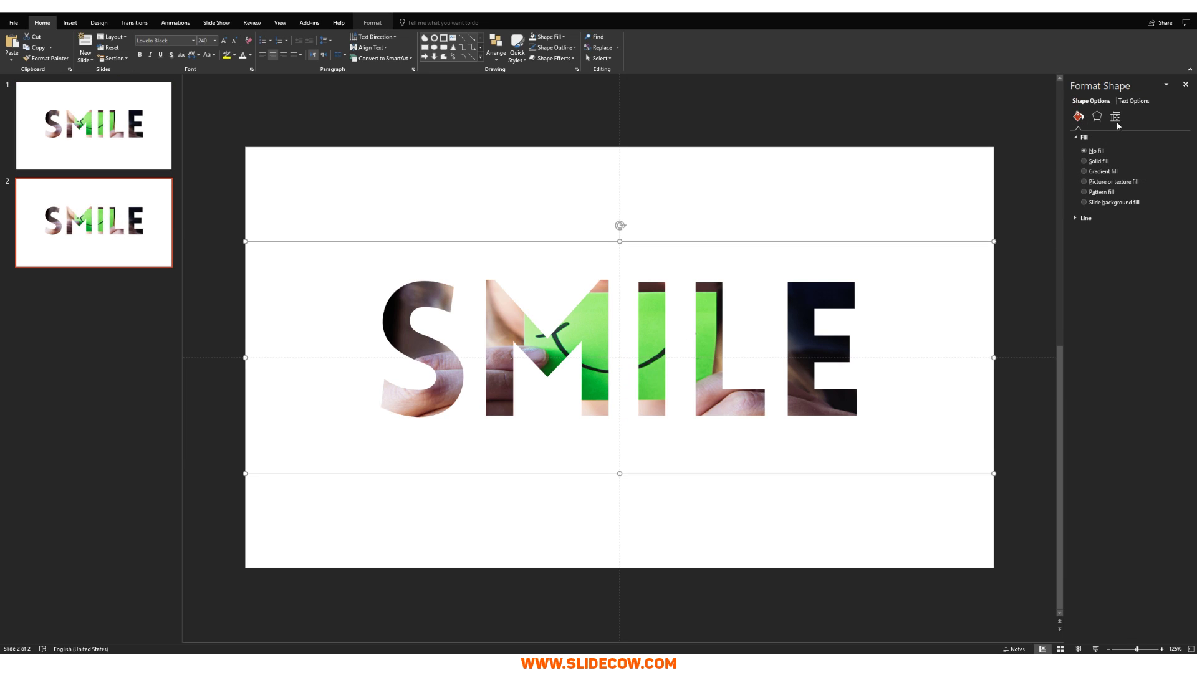
click(1133, 101)
click(1096, 161)
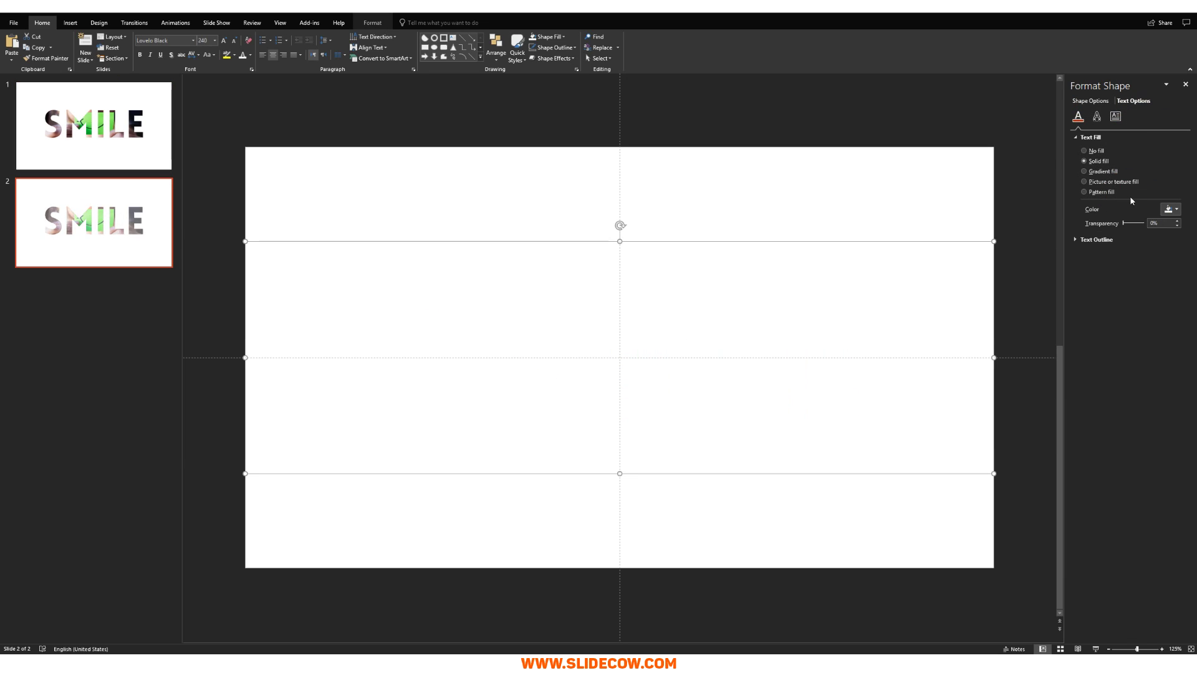
click(1169, 210)
click(1127, 229)
click(652, 201)
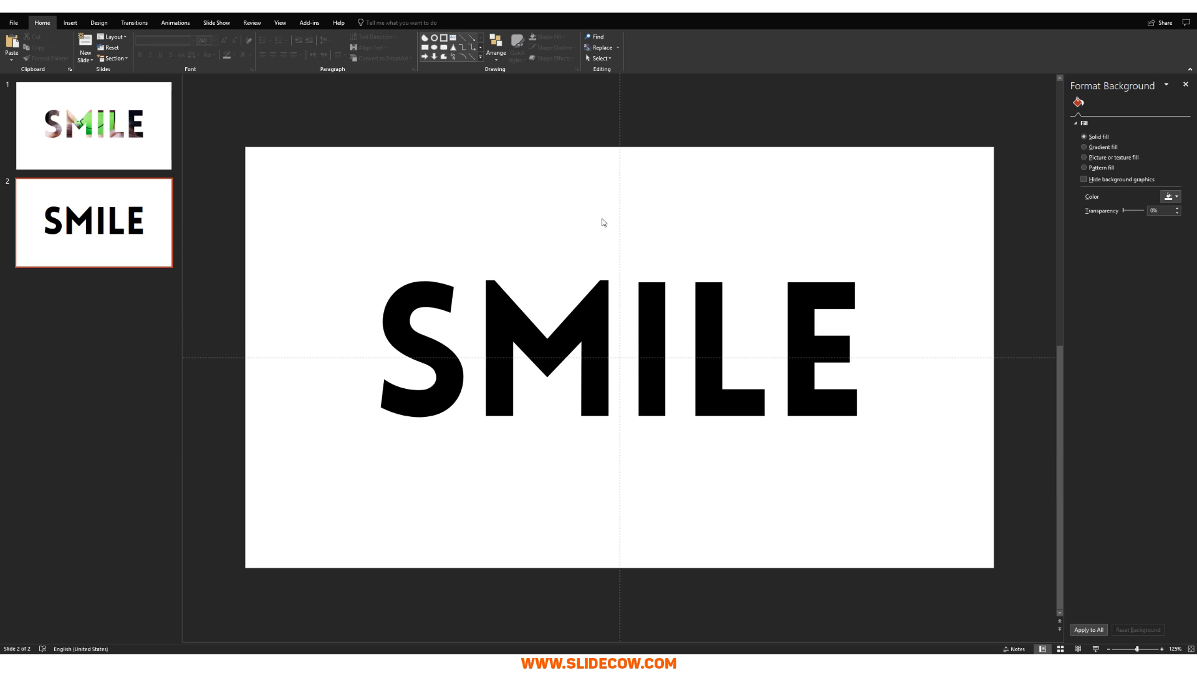
Draw a rectangle covering the whole second slide, 19.05 cm high and 33.87 cm wide, and remove its outline.
click(73, 26)
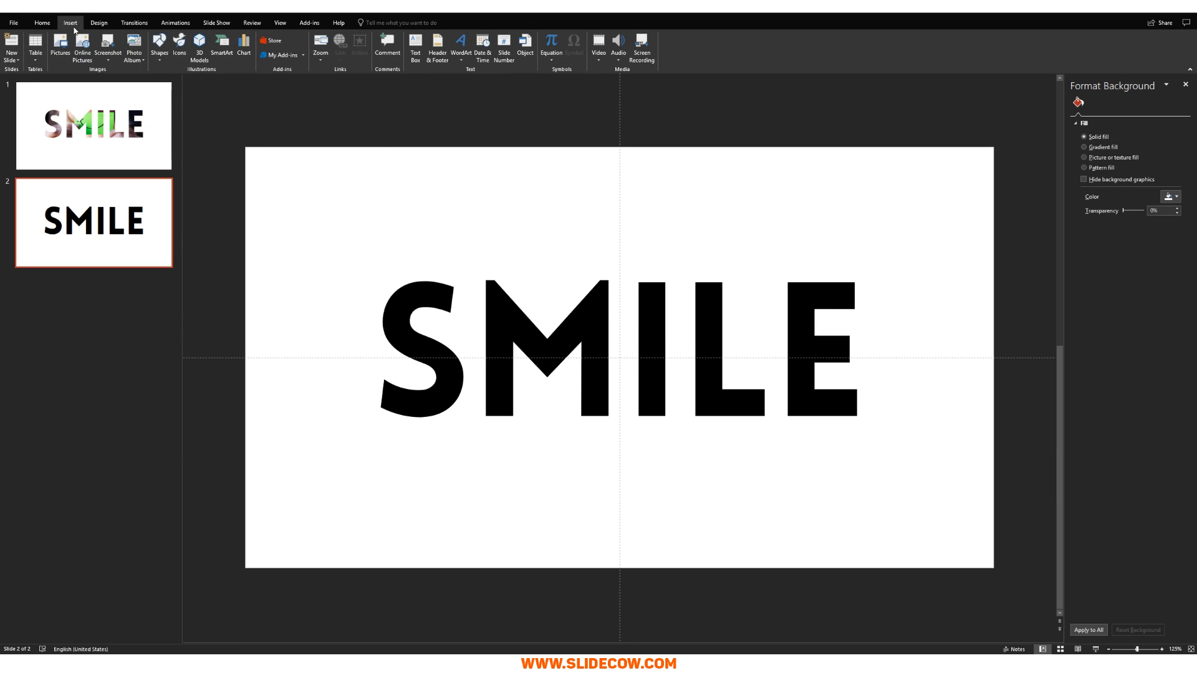
click(160, 52)
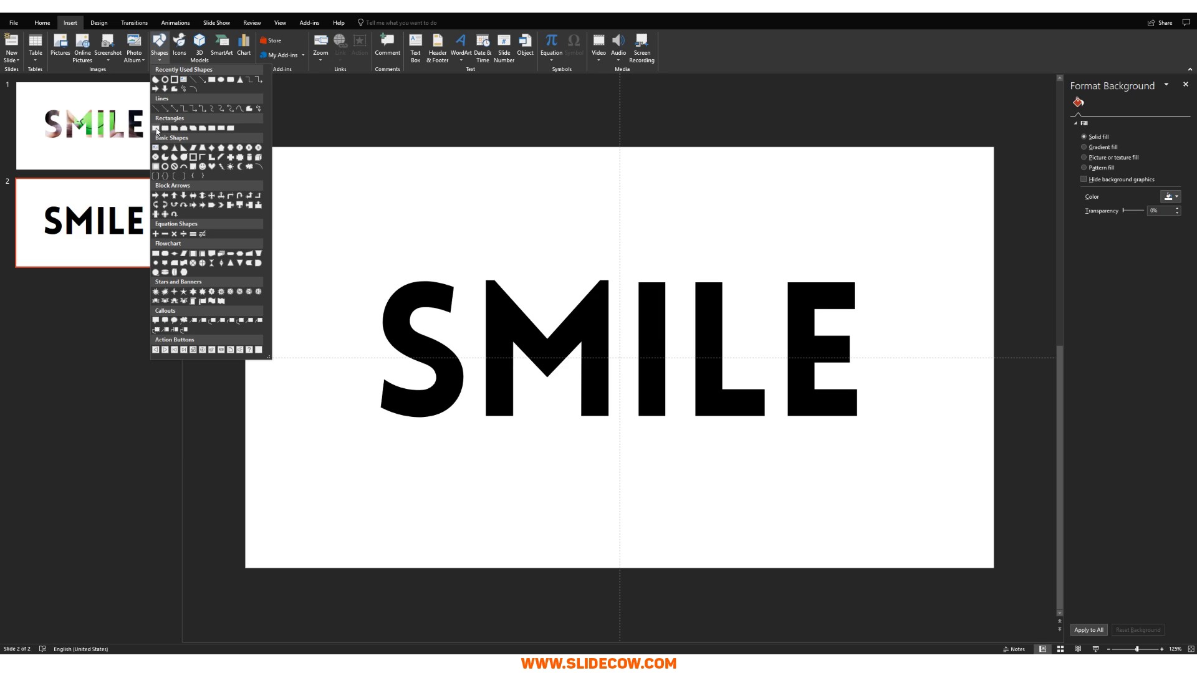
click(157, 129)
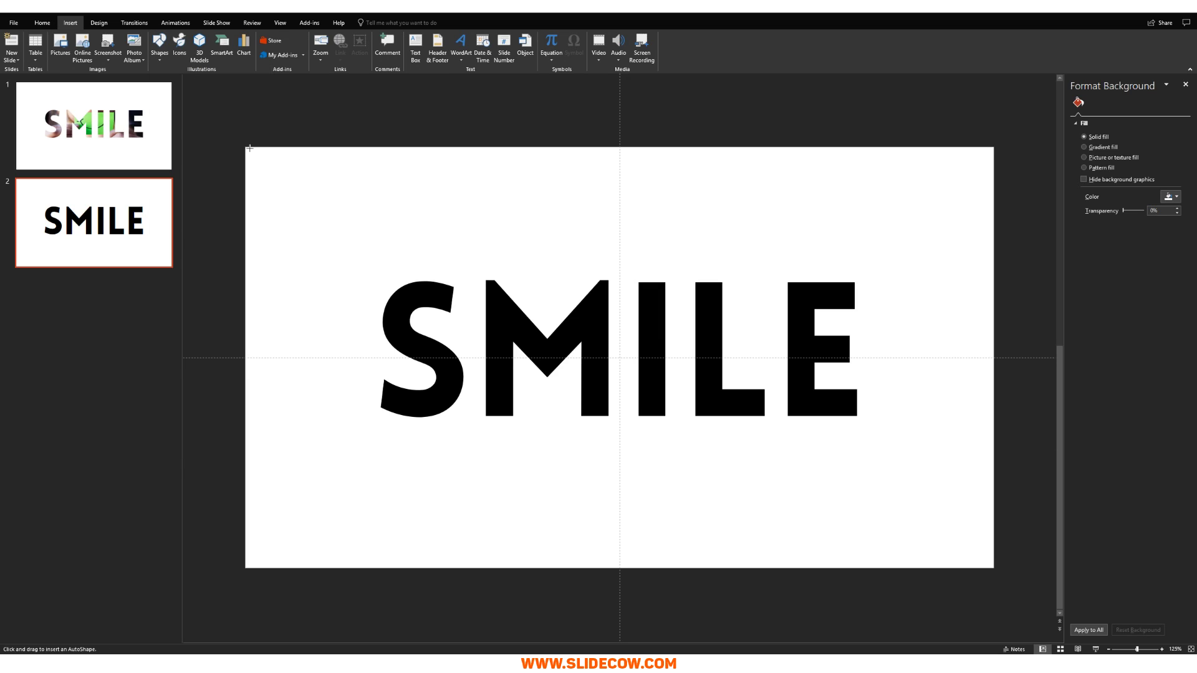
drag(249, 148, 993, 568)
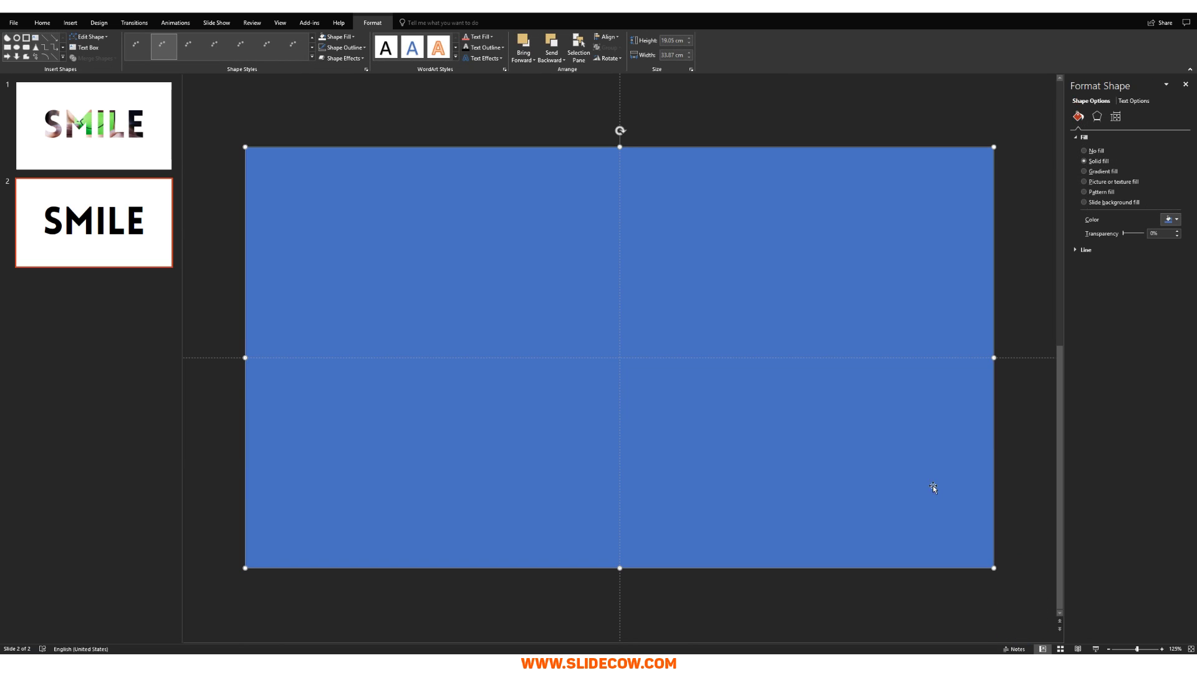
click(339, 37)
click(372, 132)
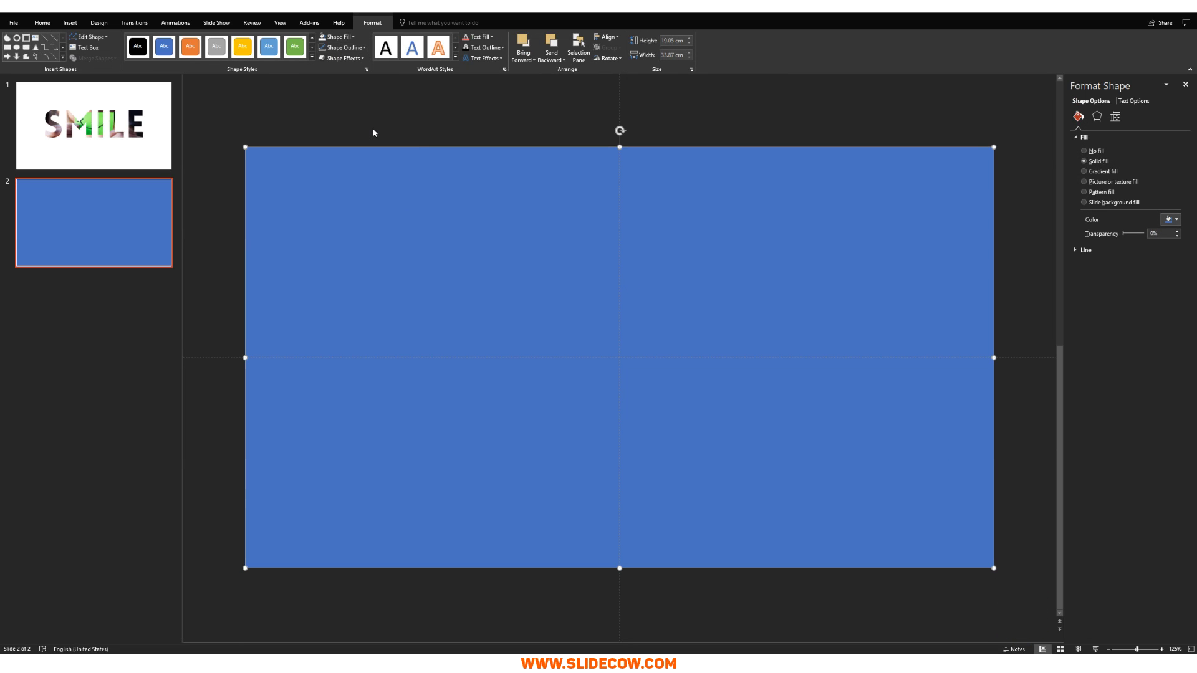
Send the blue rectangle to the back, behind the black SMILE text.
right_click(539, 203)
click(593, 305)
key(Escape)
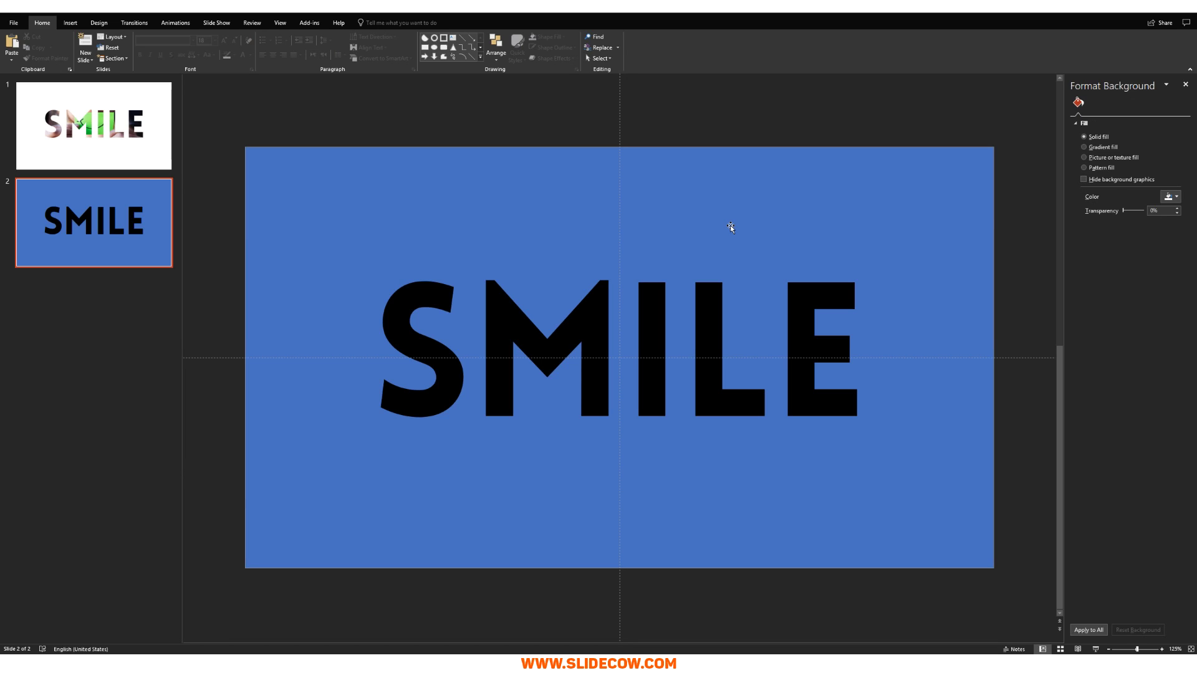
click(730, 226)
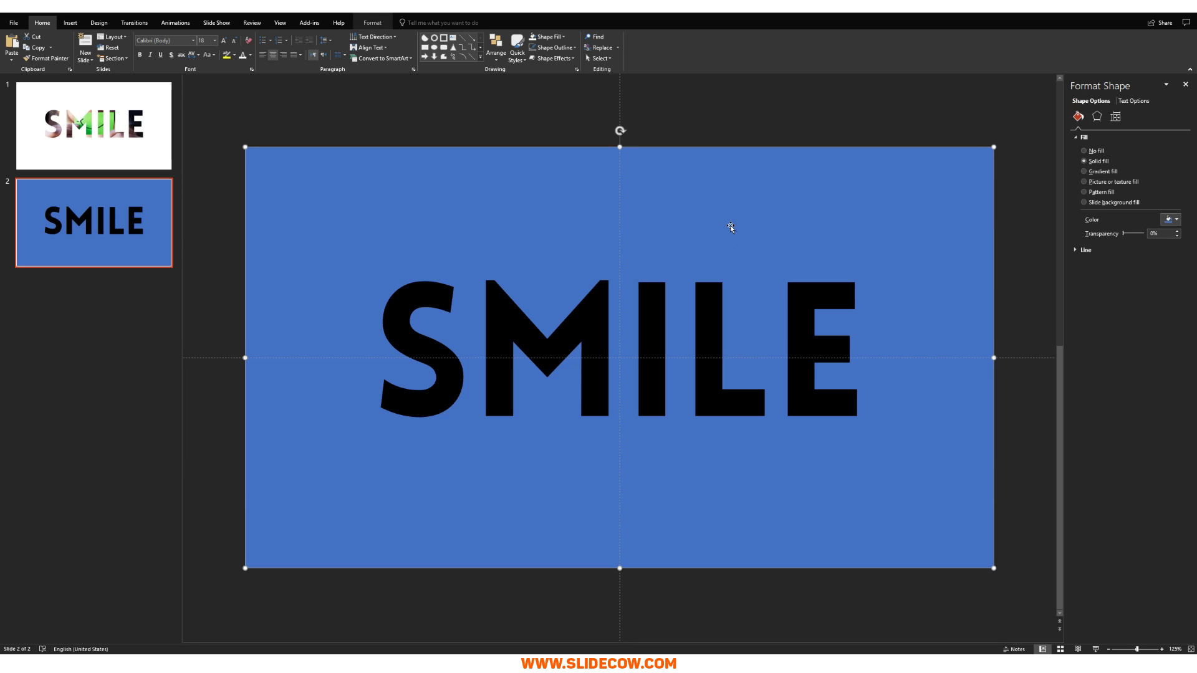
click(754, 135)
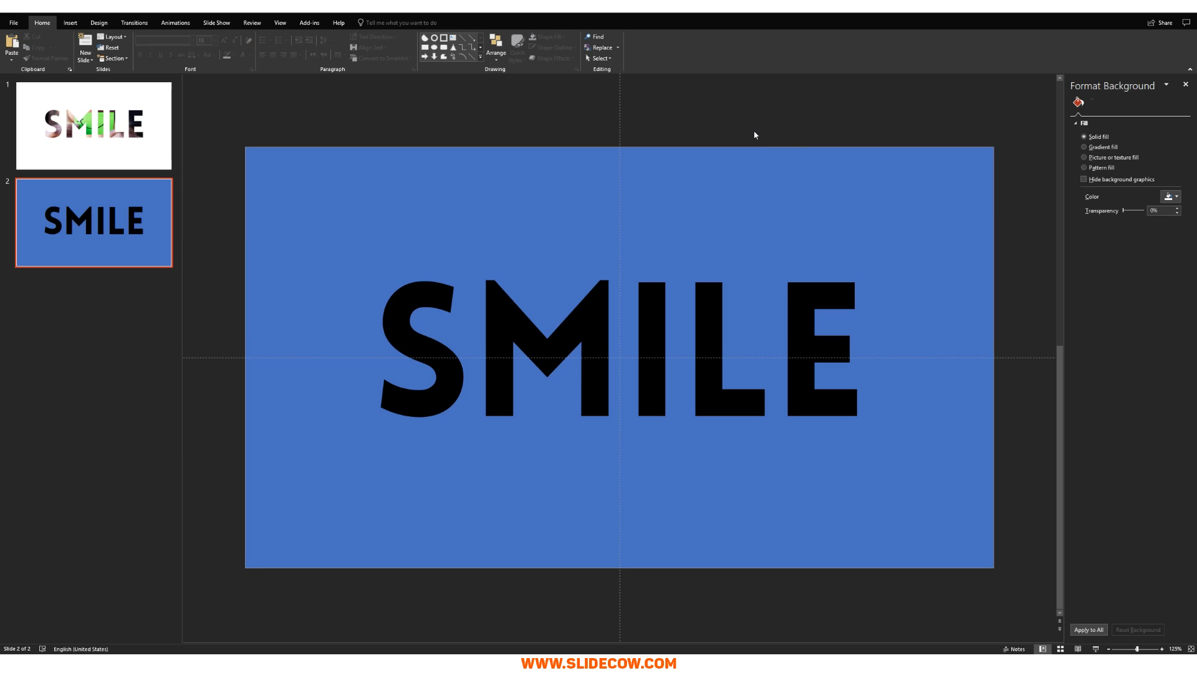
Subtract the SMILE text from the full-slide blue rectangle so the letters are cut out of it.
click(764, 289)
click(748, 207)
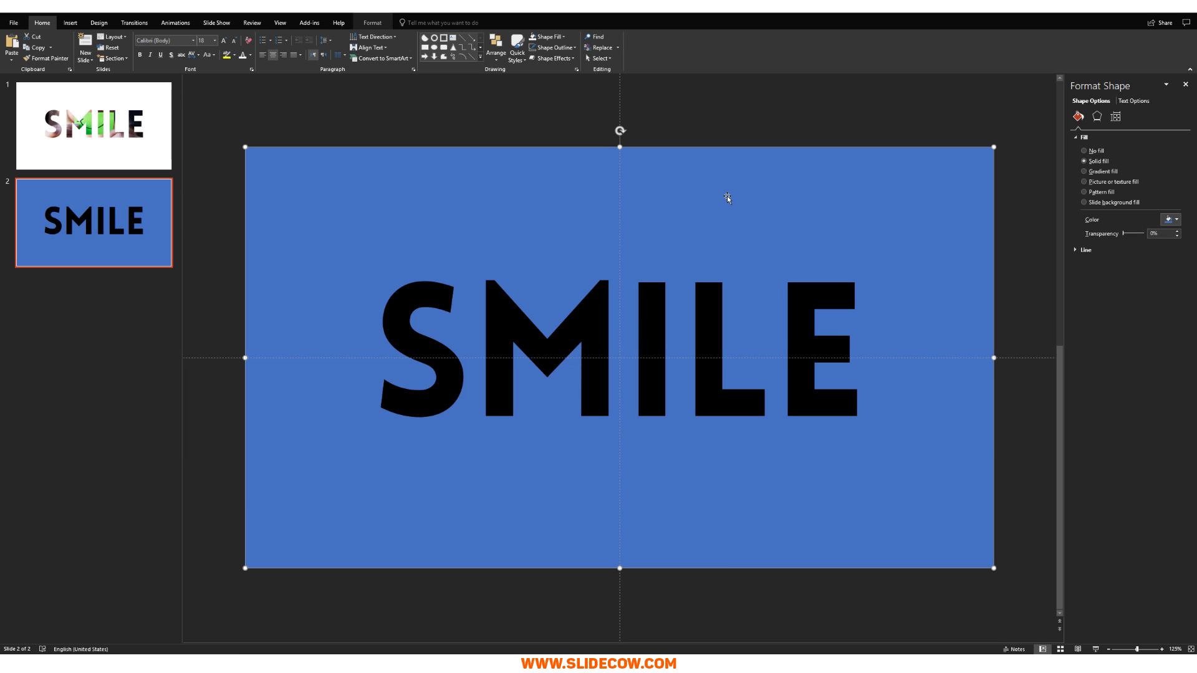
click(764, 128)
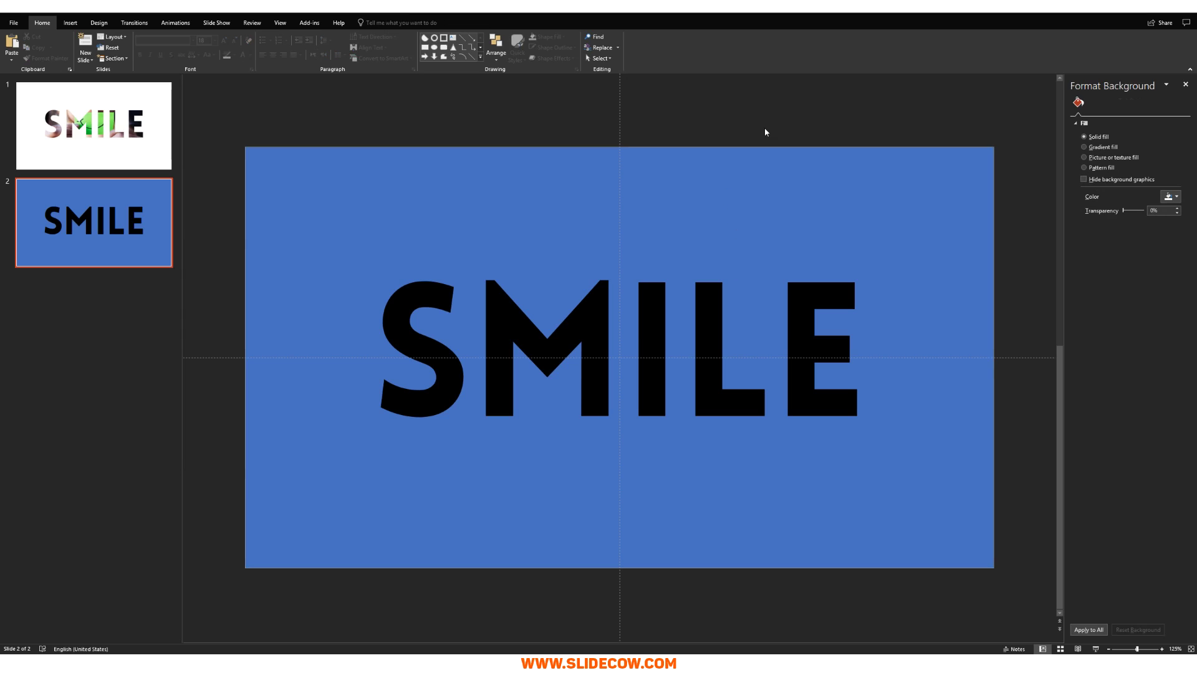
ctrl+click(741, 194)
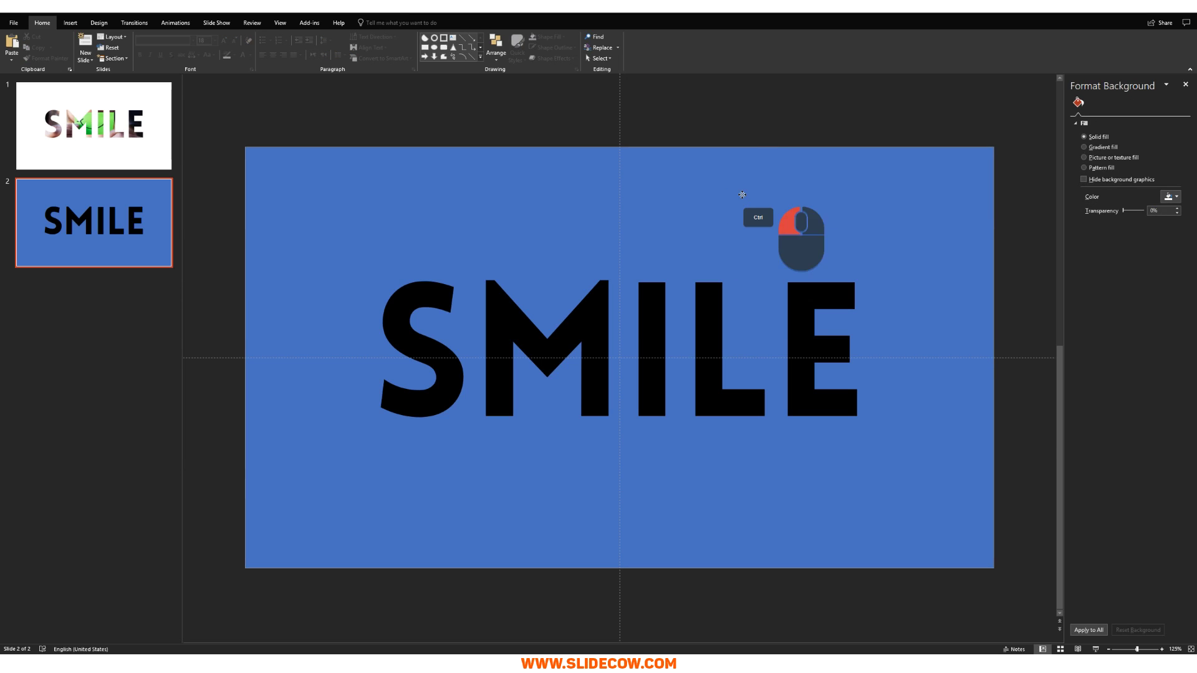
ctrl+click(743, 344)
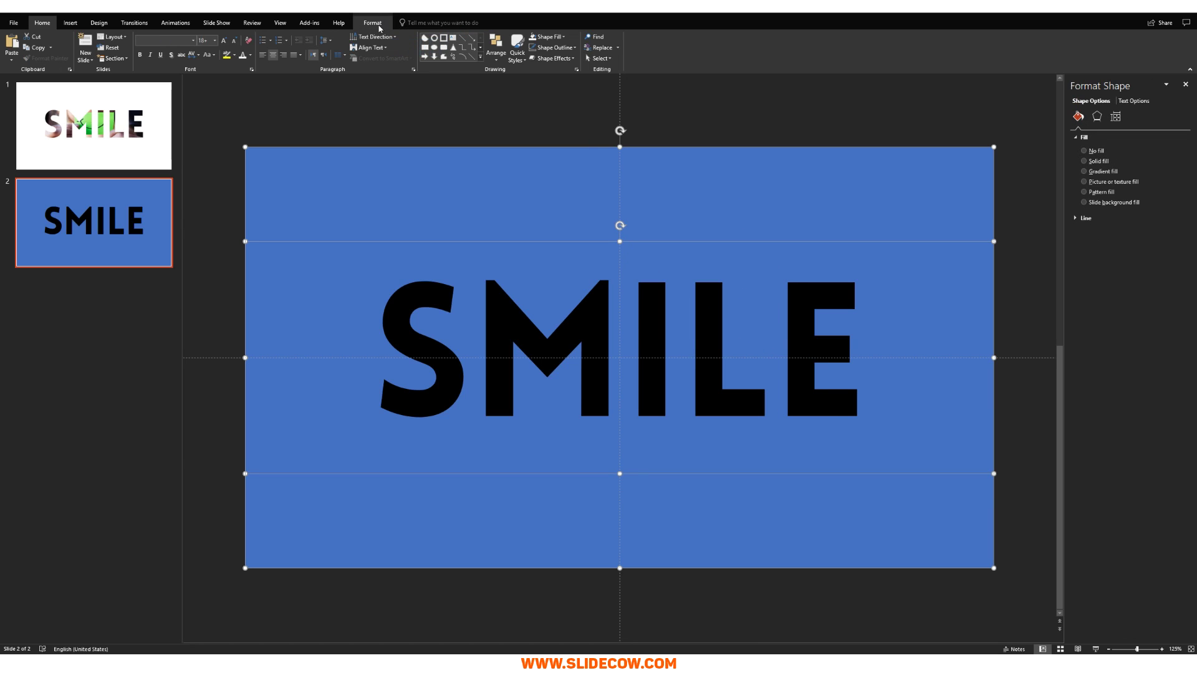
click(373, 23)
click(100, 58)
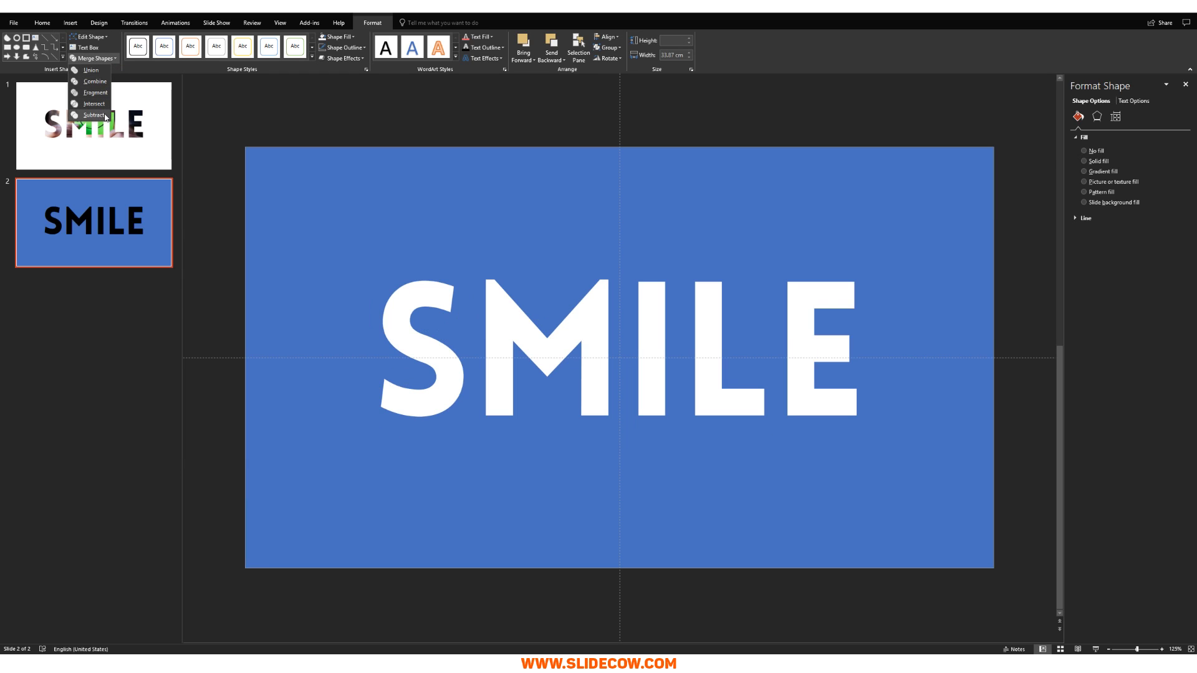
click(94, 115)
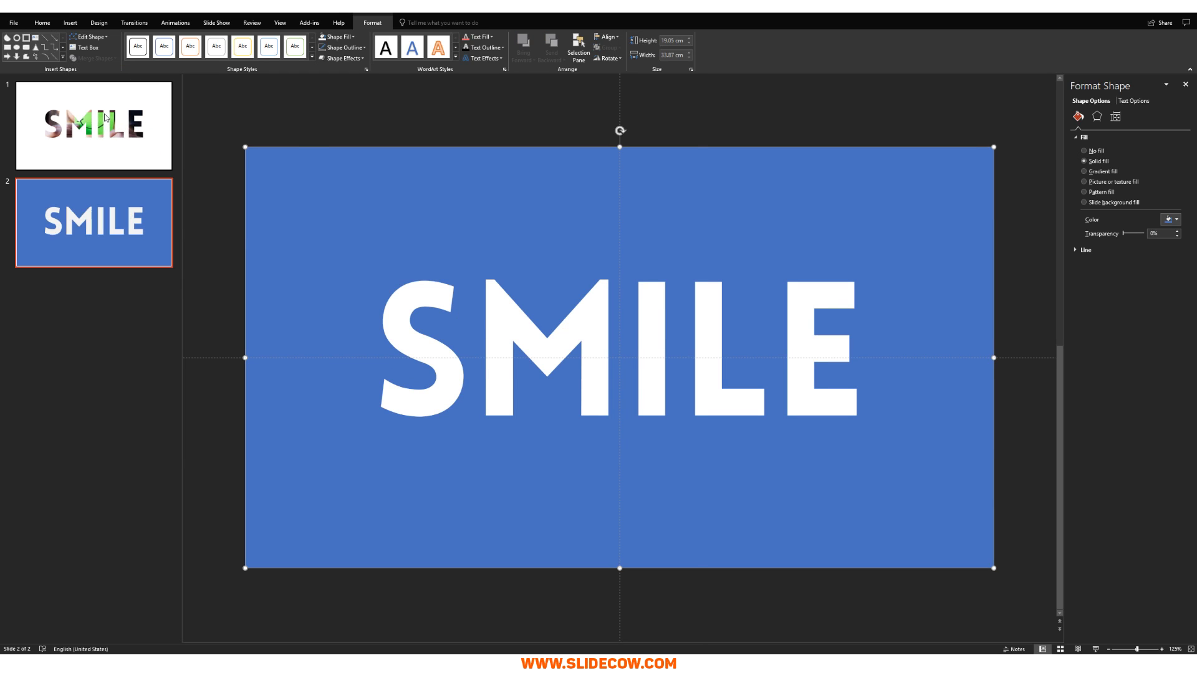
click(143, 244)
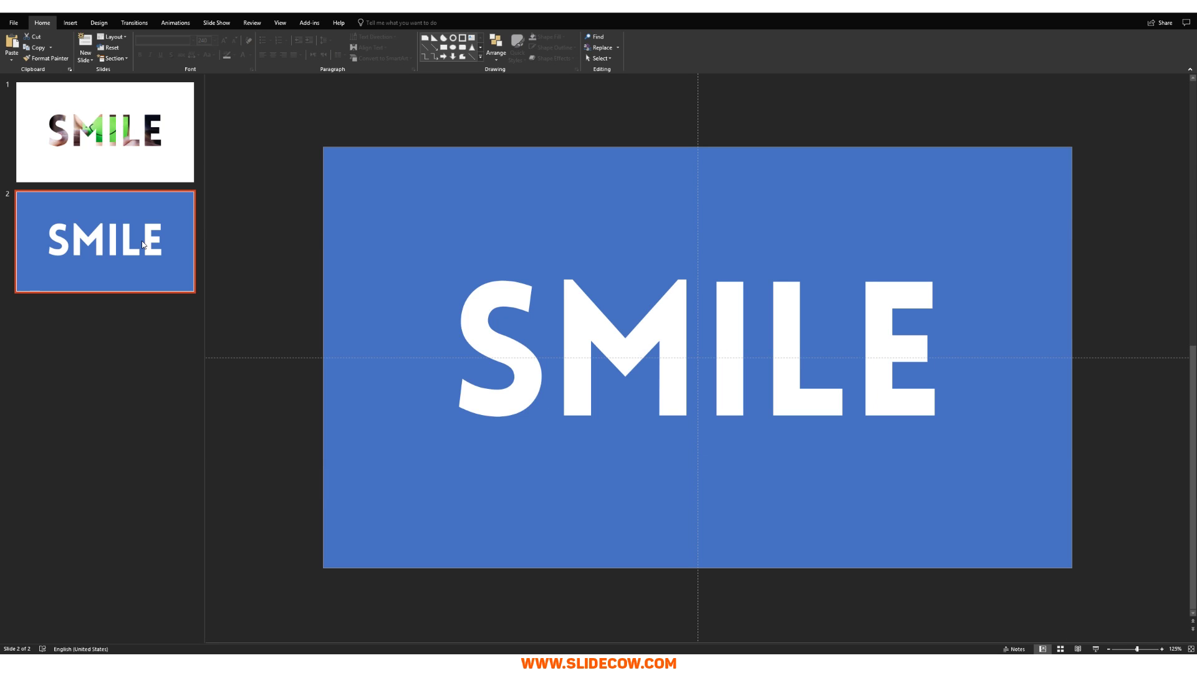
drag(526, 200, 639, 252)
drag(488, 183, 518, 245)
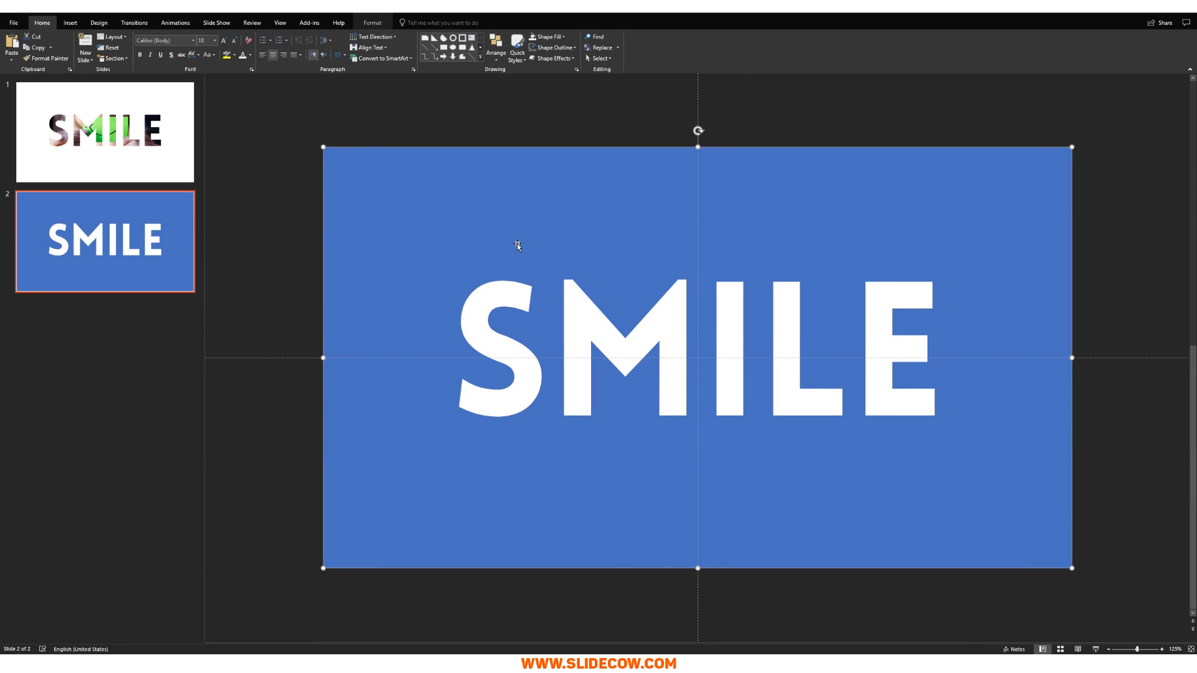
Try a recoloured shape behind the SMILE cut-out, move it under the letters, and delete it.
click(70, 22)
click(160, 43)
click(185, 135)
drag(522, 269, 748, 494)
right_click(635, 326)
click(675, 427)
click(338, 37)
click(362, 107)
drag(636, 320, 710, 298)
key(Delete)
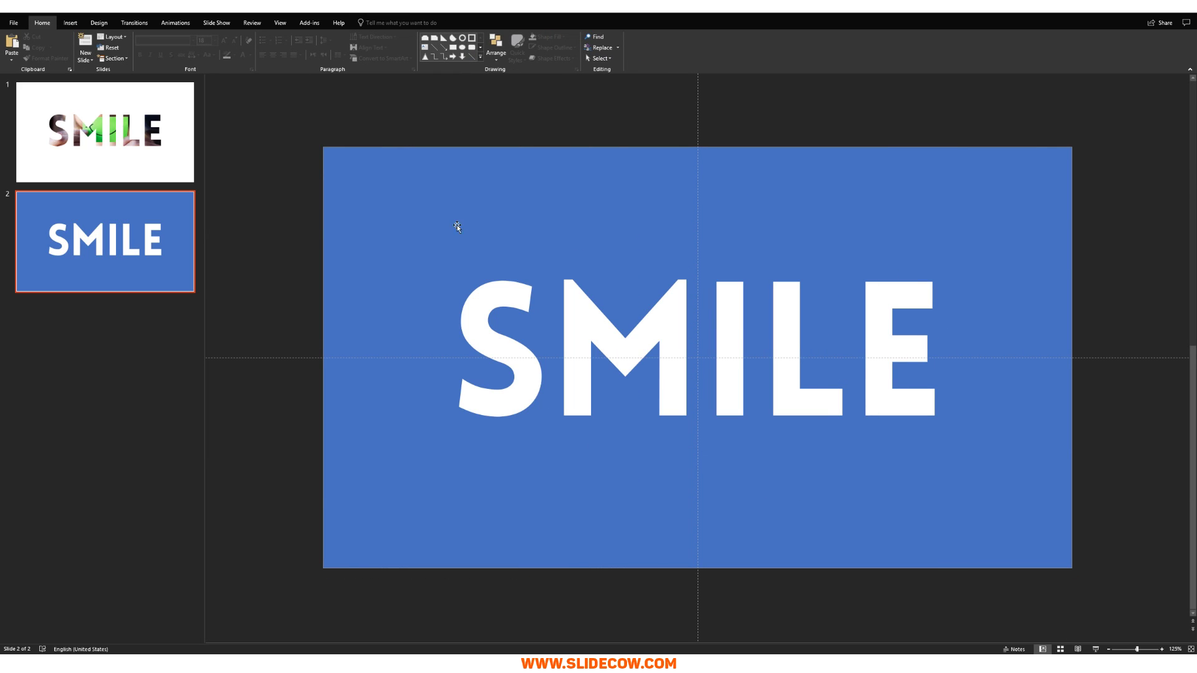
click(191, 169)
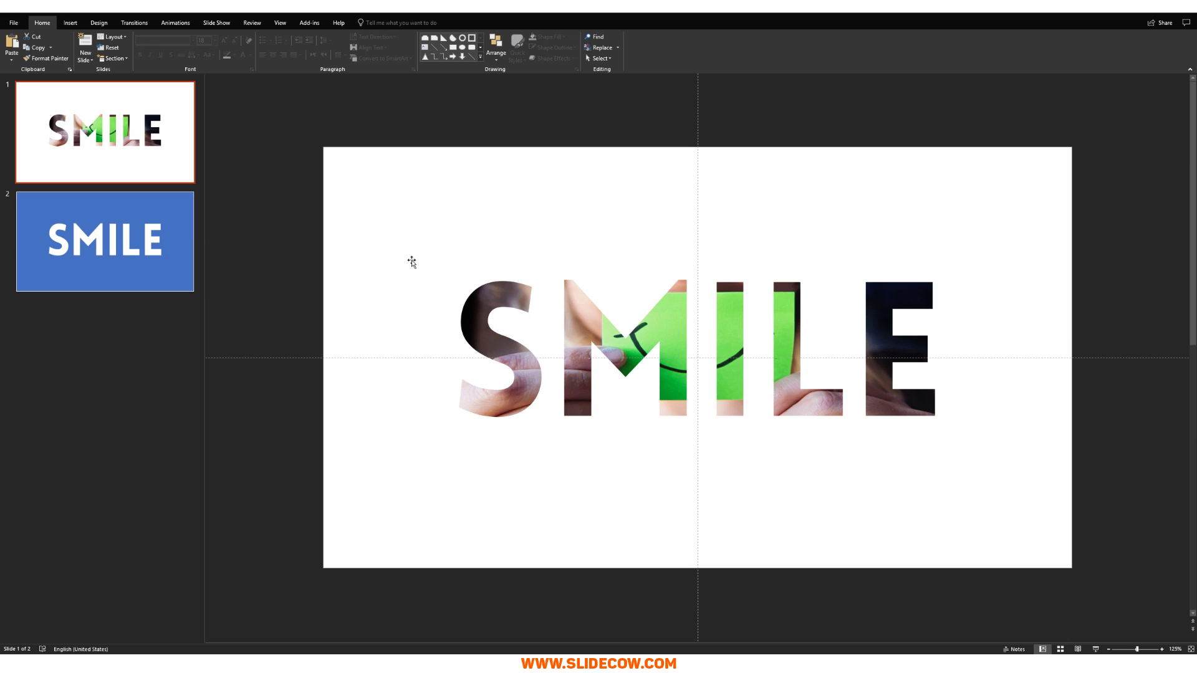
click(729, 328)
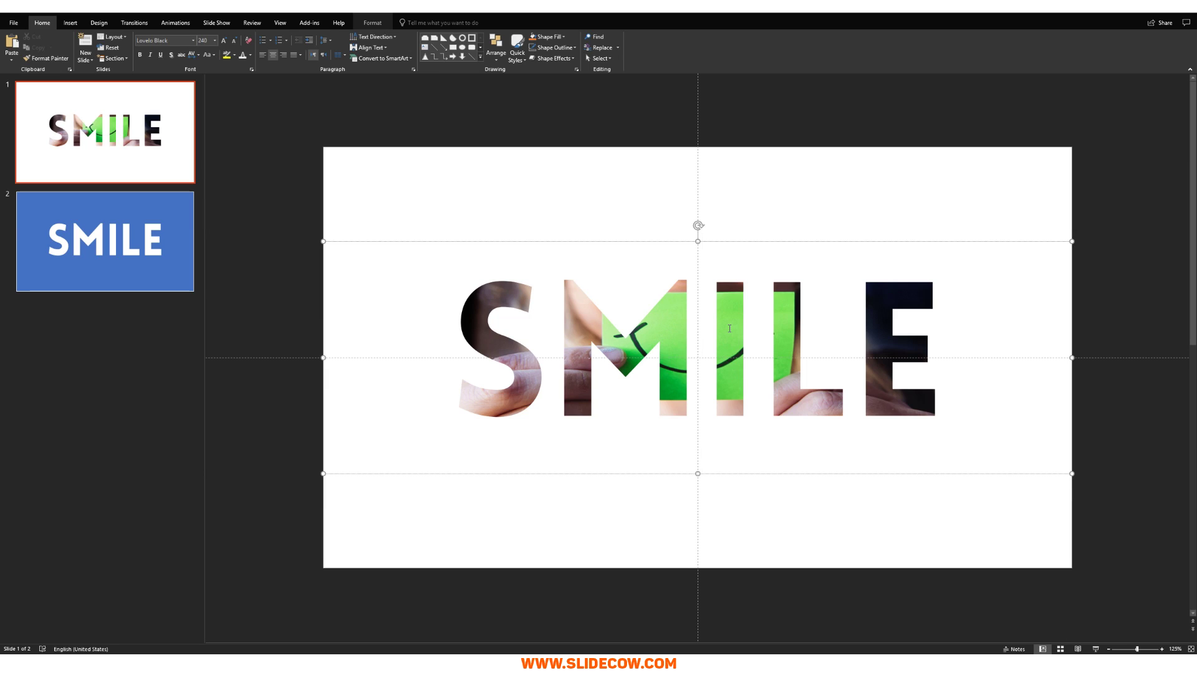
click(165, 270)
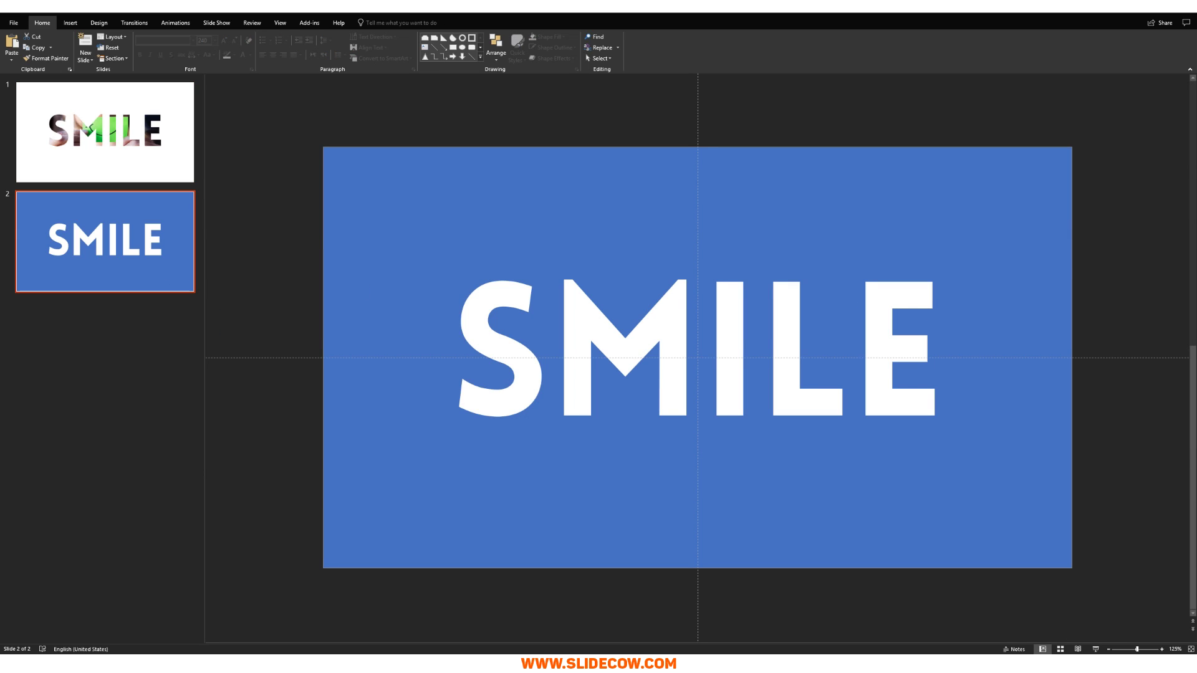
Paste the green smiley-note photo onto the second slide and send it behind the blue cut-out rectangle.
click(818, 273)
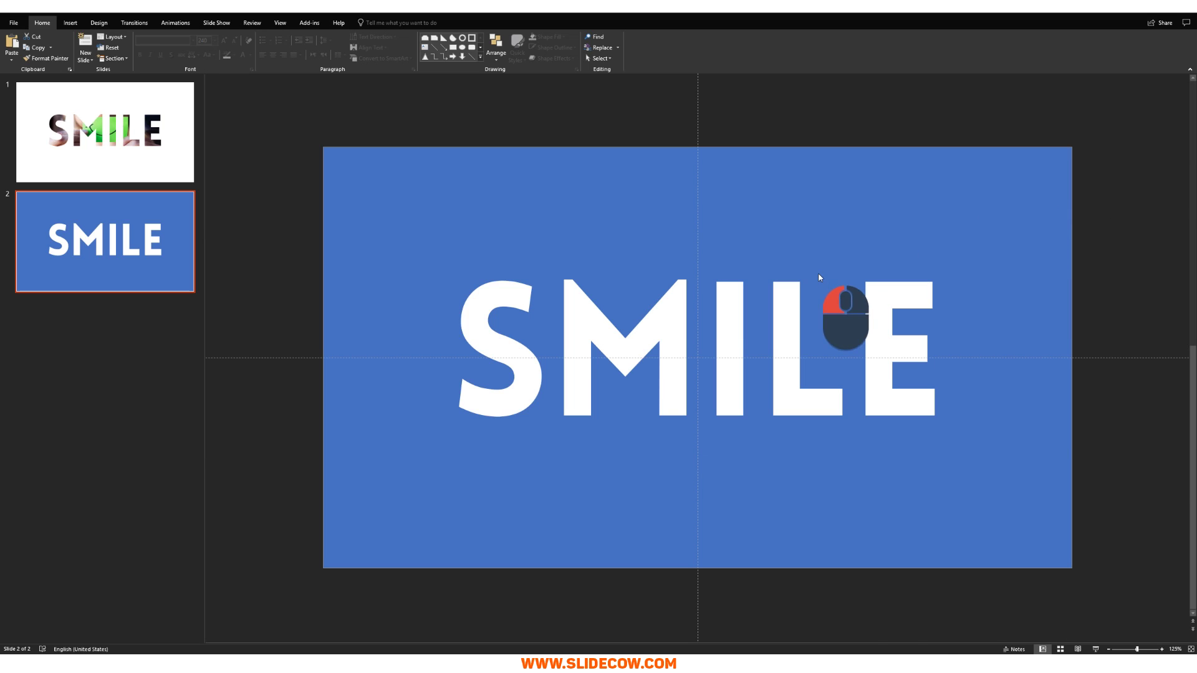
key(ctrl+v)
right_click(815, 275)
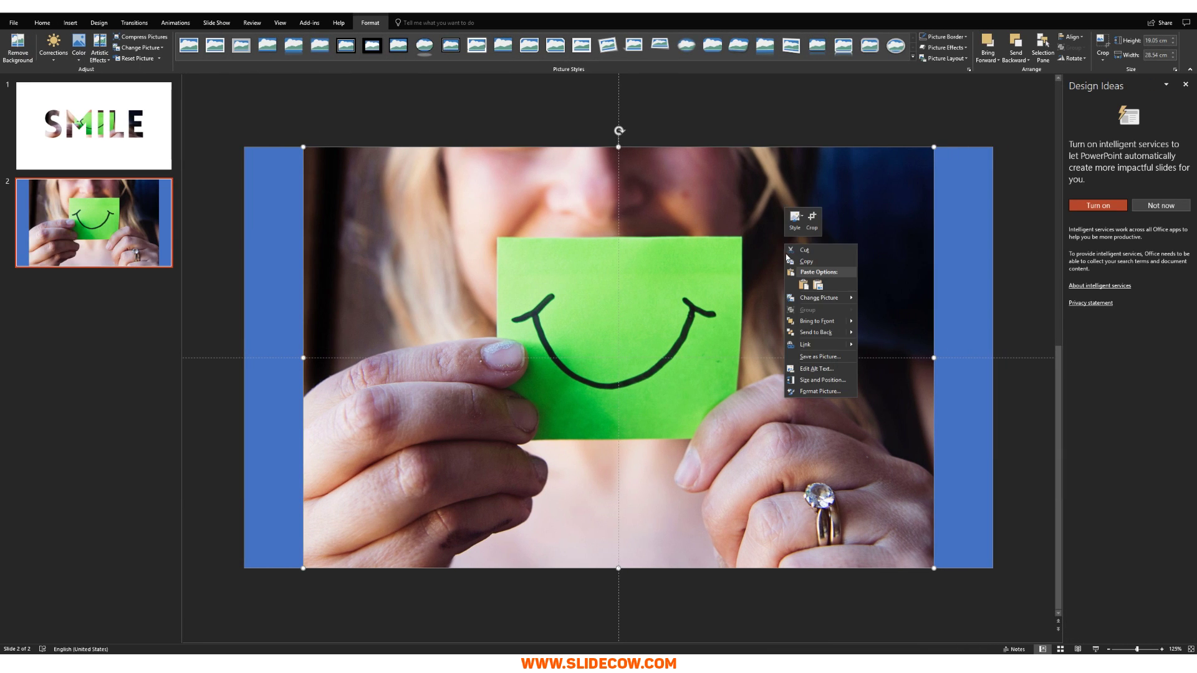
click(835, 334)
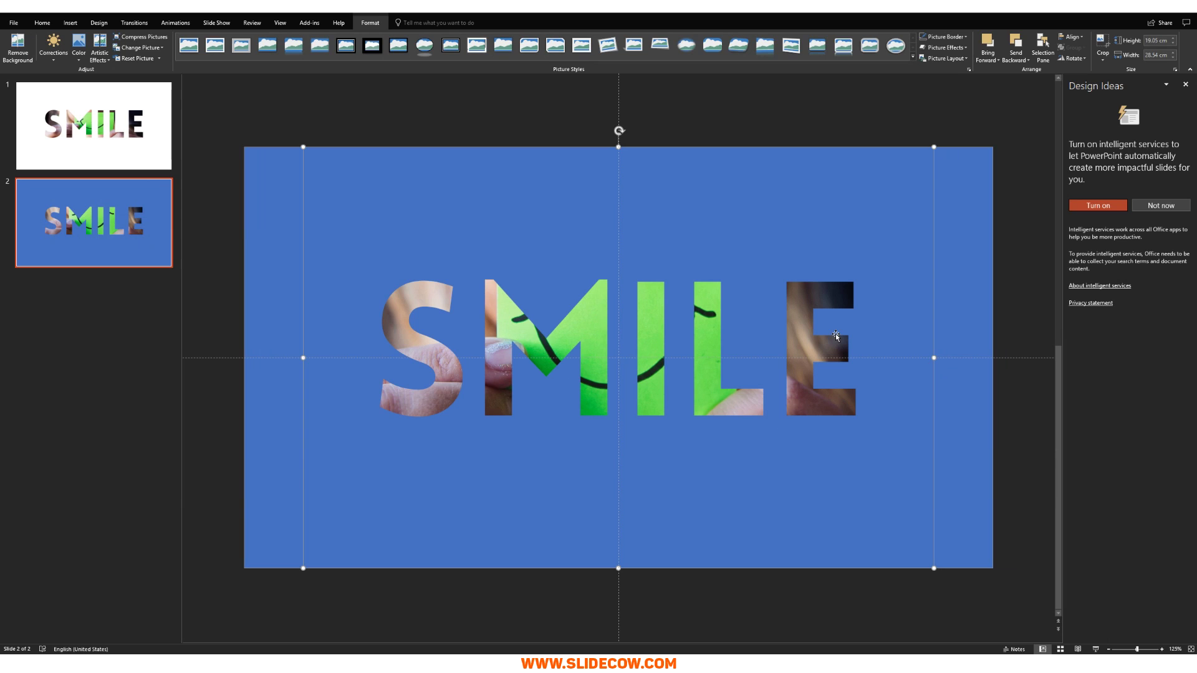
Enlarge the photo to 20.96 cm by 31.4 cm and shift it left so the green note fills the S and M.
key(shift+Up)
drag(699, 139, 603, 145)
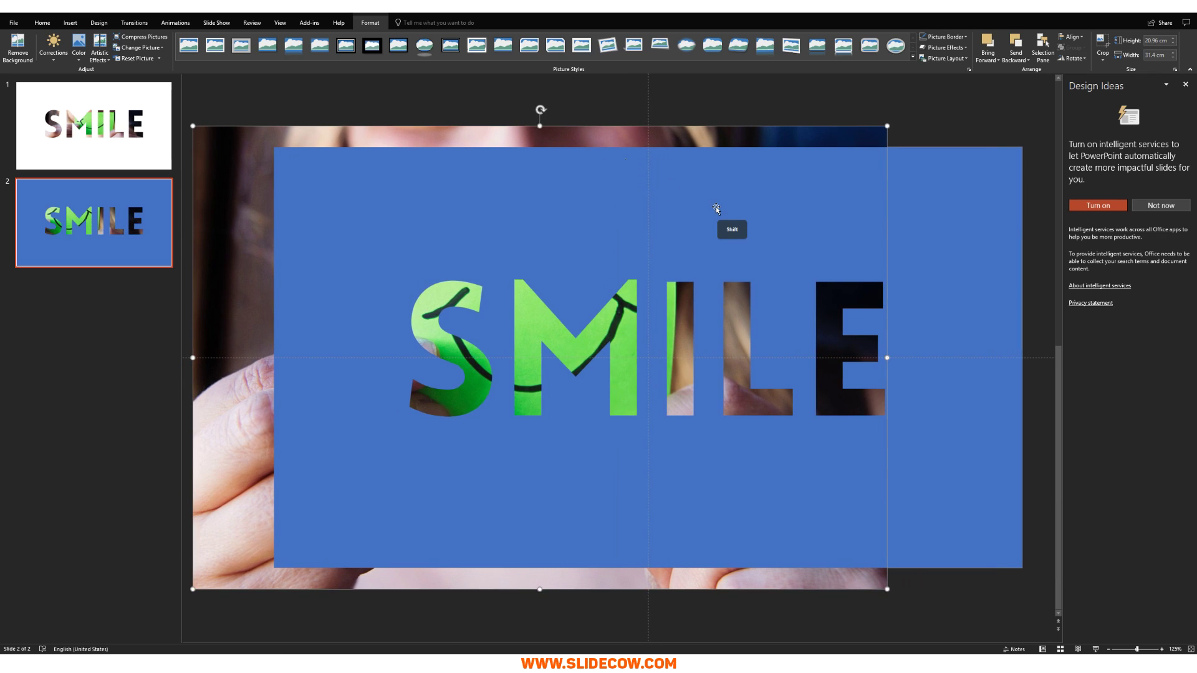
key(ctrl+z)
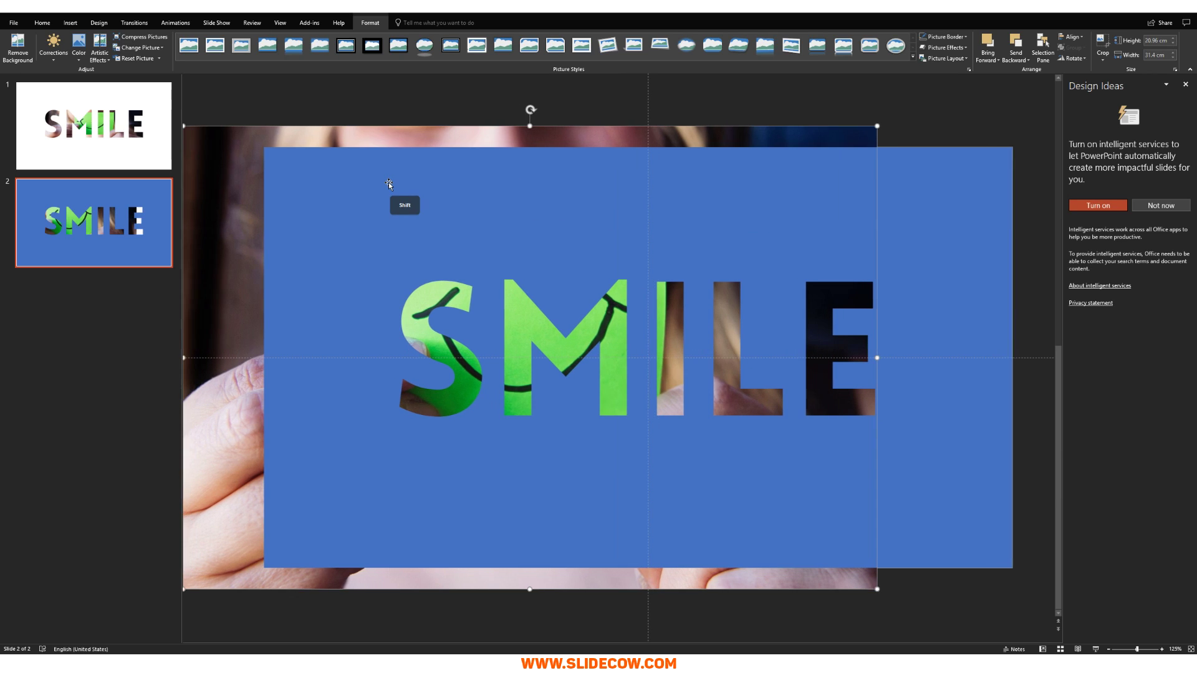
key(ctrl+z)
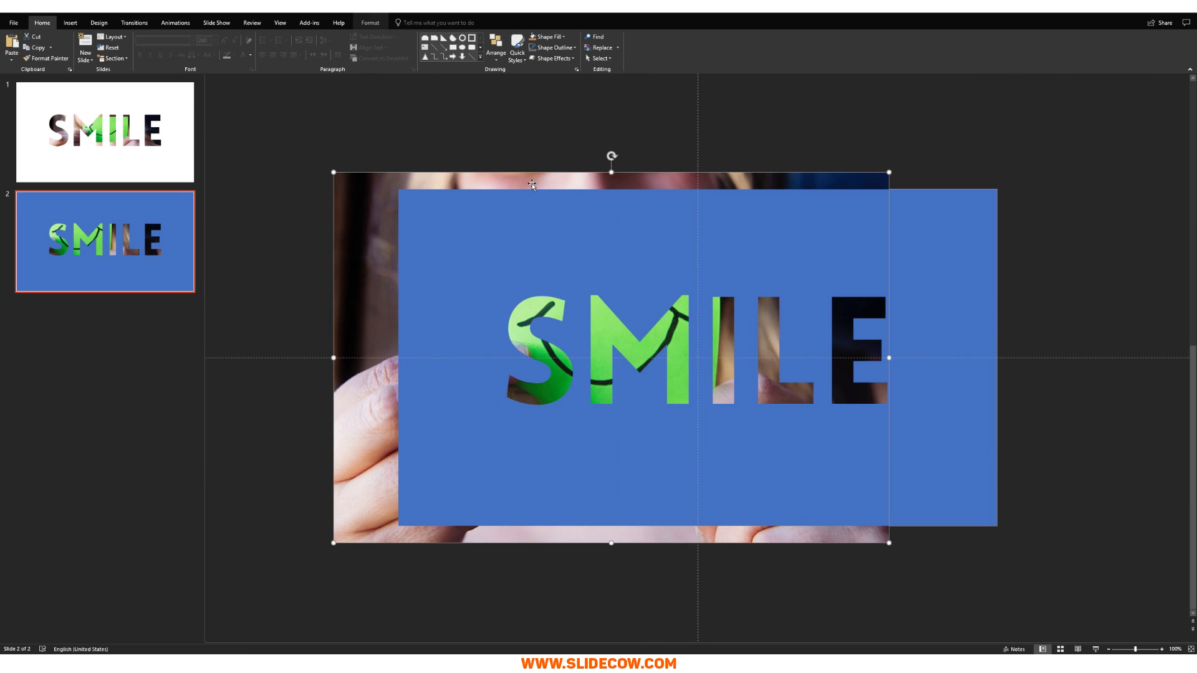
Crop away the parts of the photo that extend beyond the edges of the blue rectangle.
click(370, 22)
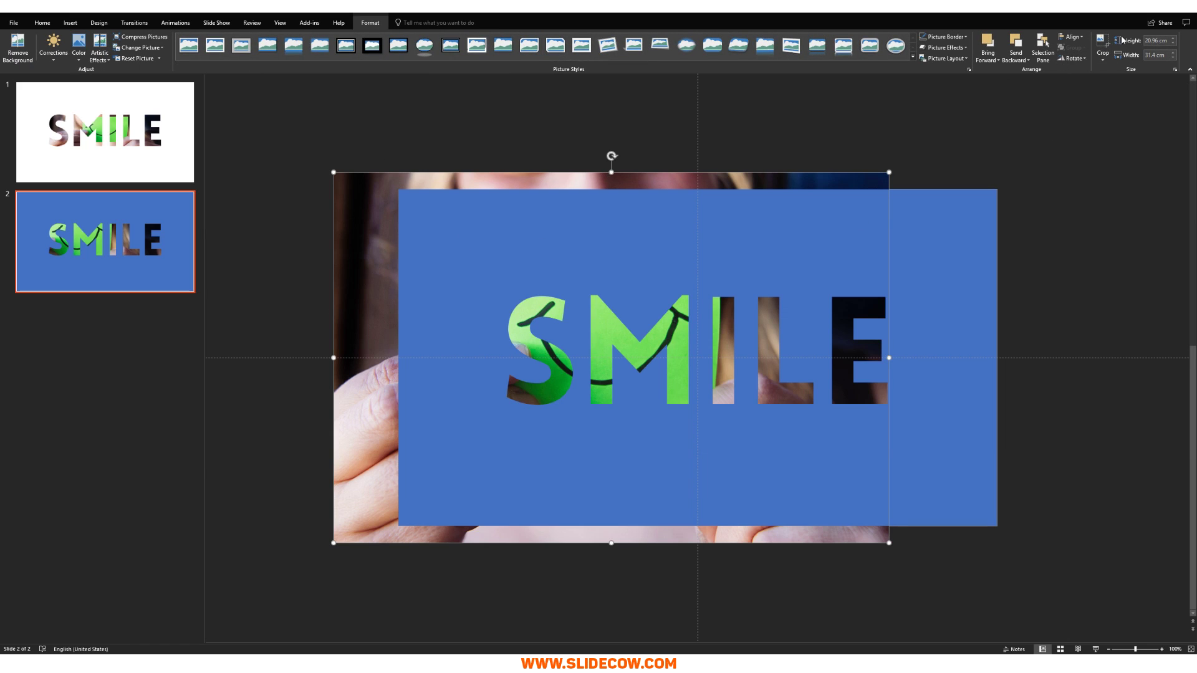
click(1101, 44)
mouse_move(611, 173)
mouse_down()
mouse_move(611, 218)
mouse_move(610, 189)
mouse_up()
drag(342, 372, 405, 372)
drag(644, 541, 667, 525)
click(921, 582)
scroll(903, 467, up, 5)
scroll(903, 467, down, 5)
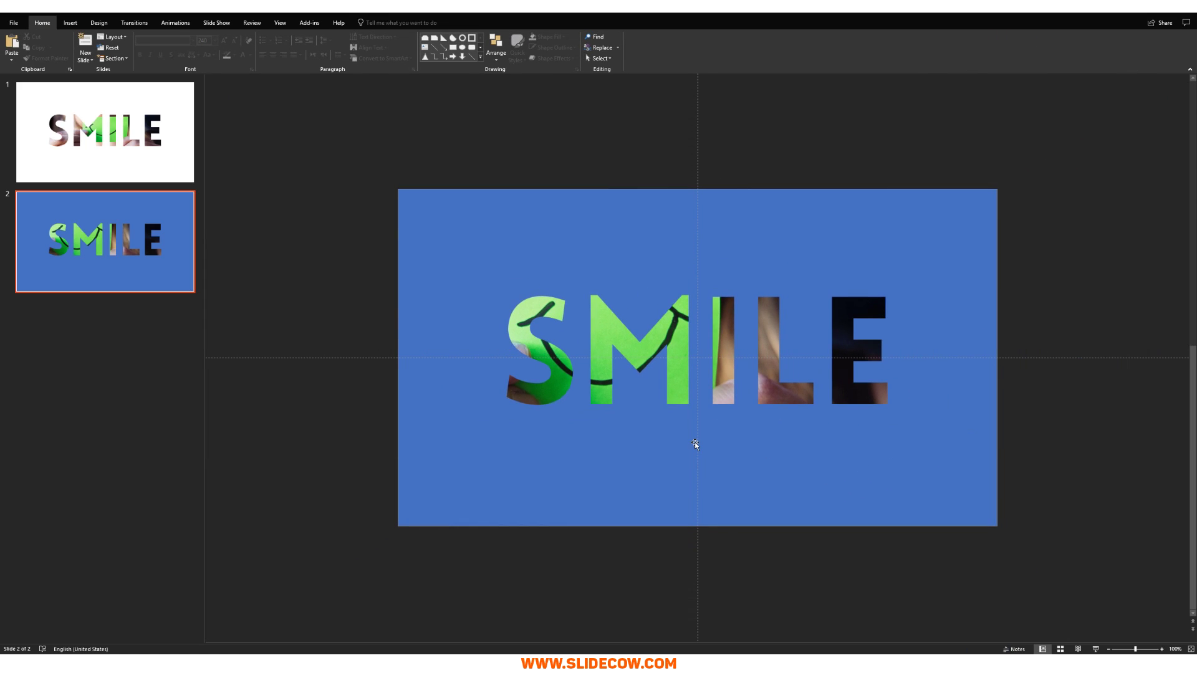
Fill the blue rectangle around the SMILE cut-out with white.
click(679, 445)
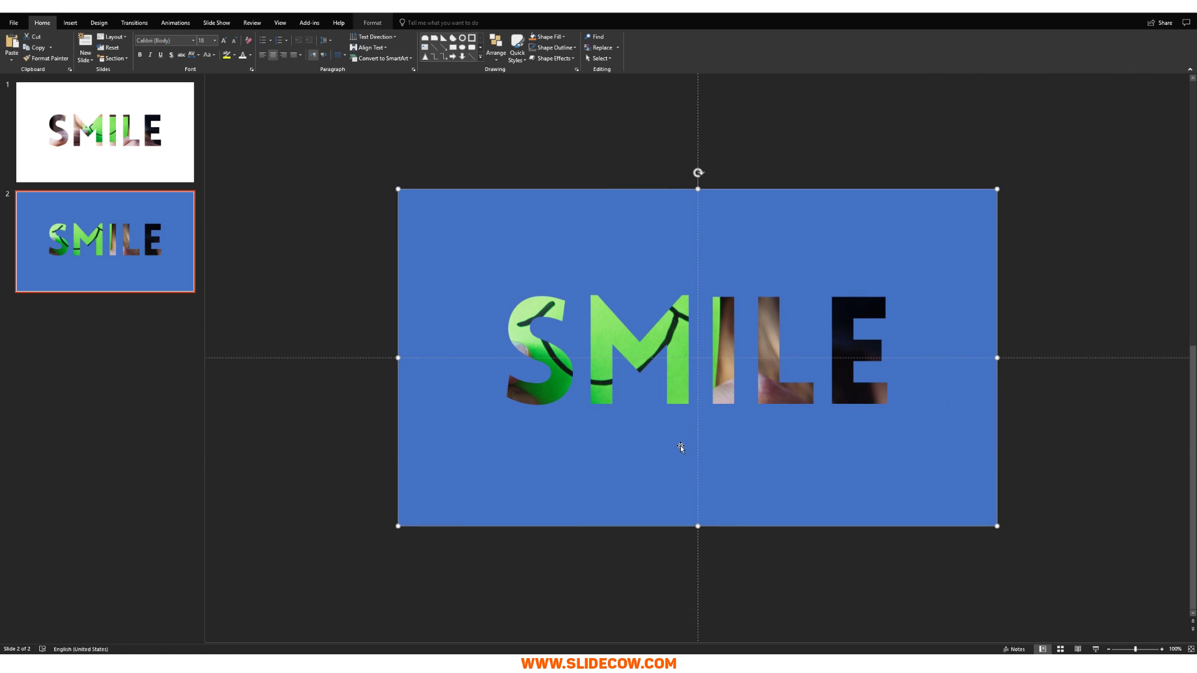
click(342, 37)
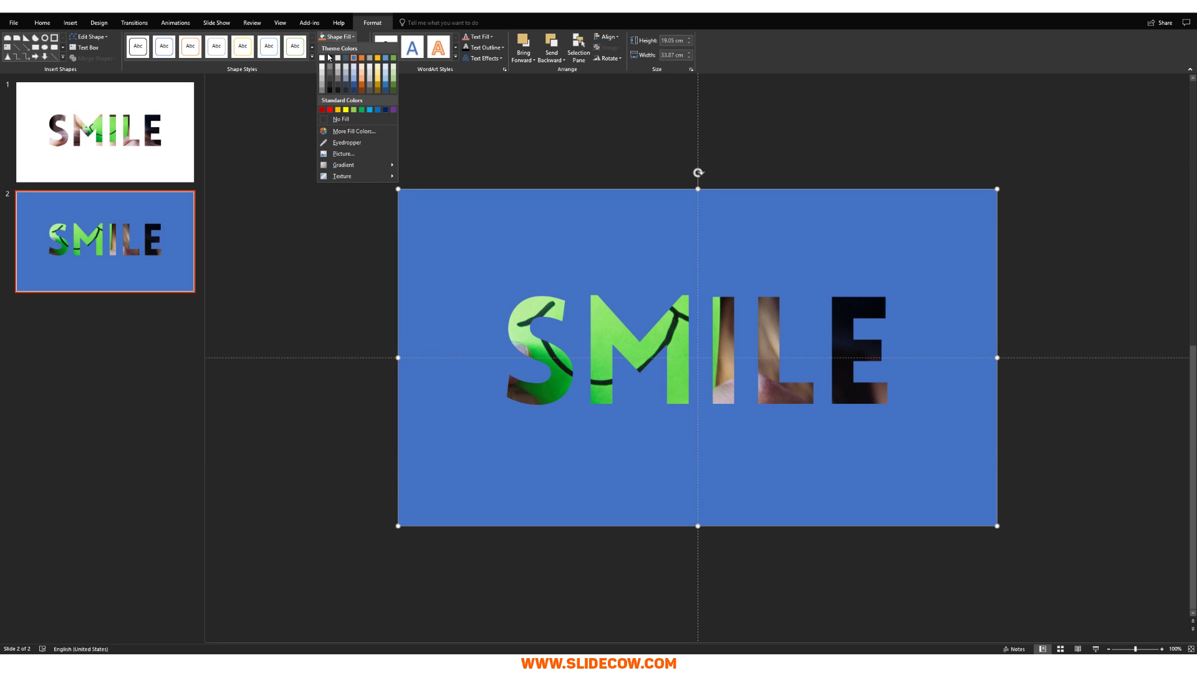
click(321, 58)
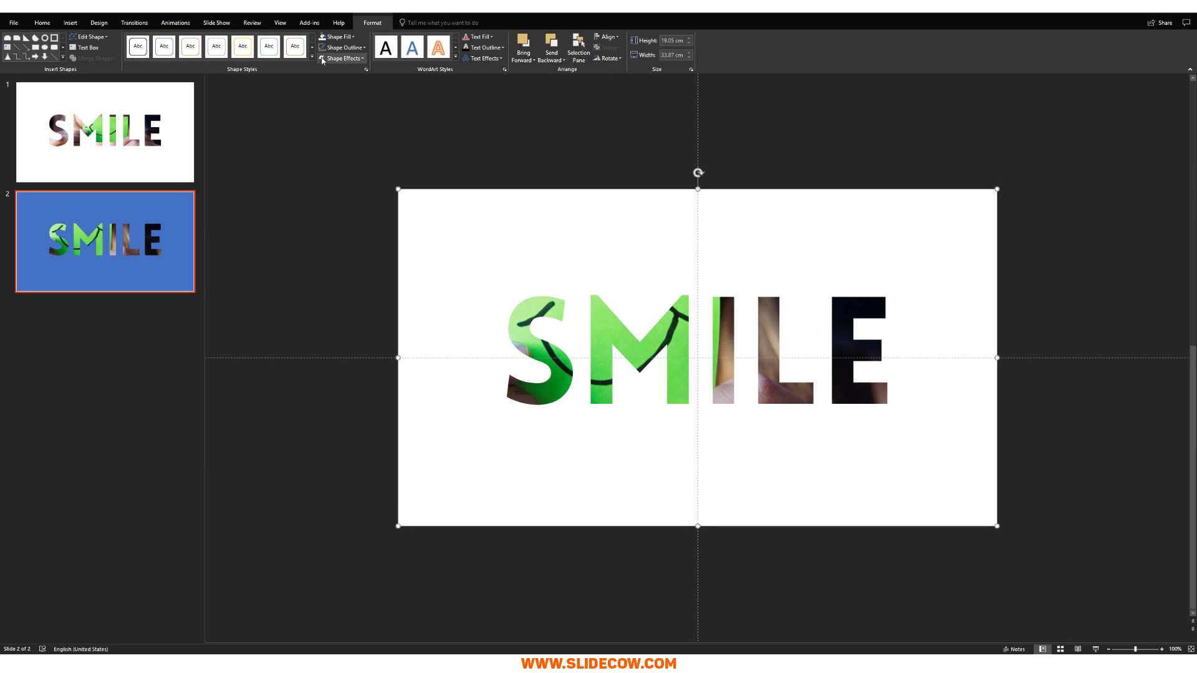
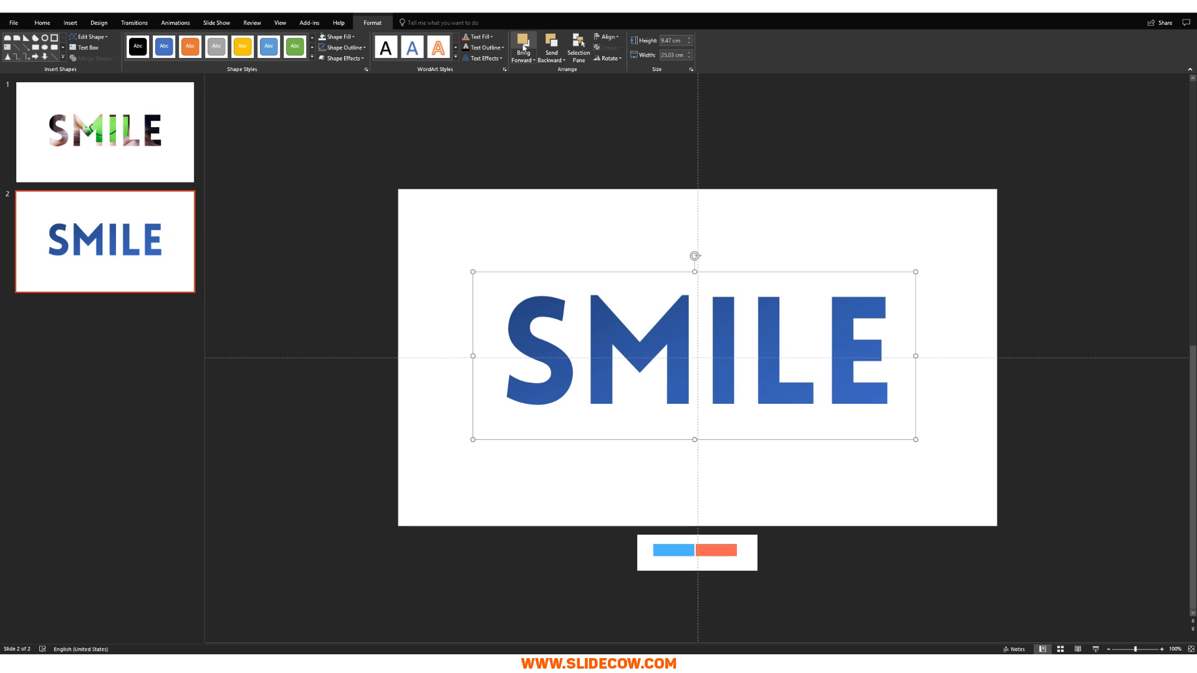
Remove the middle stop at 50% from the blue gradient of the rectangle behind the SMILE cut-out.
click(611, 147)
click(681, 323)
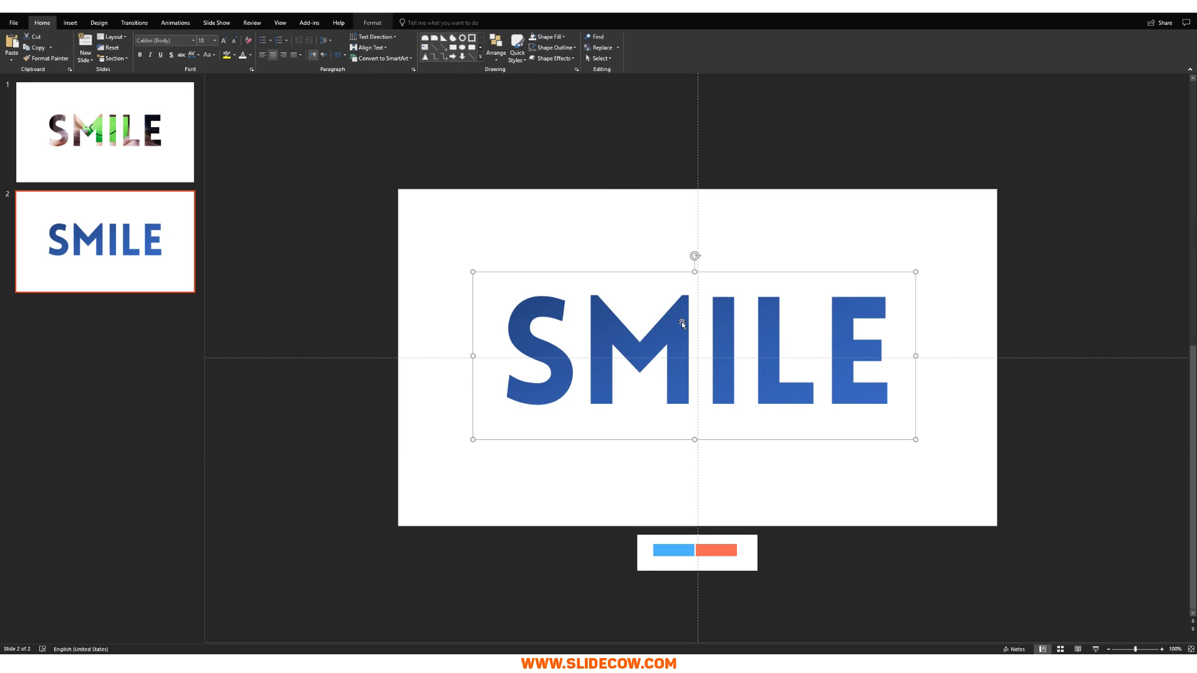
right_click(681, 322)
click(741, 519)
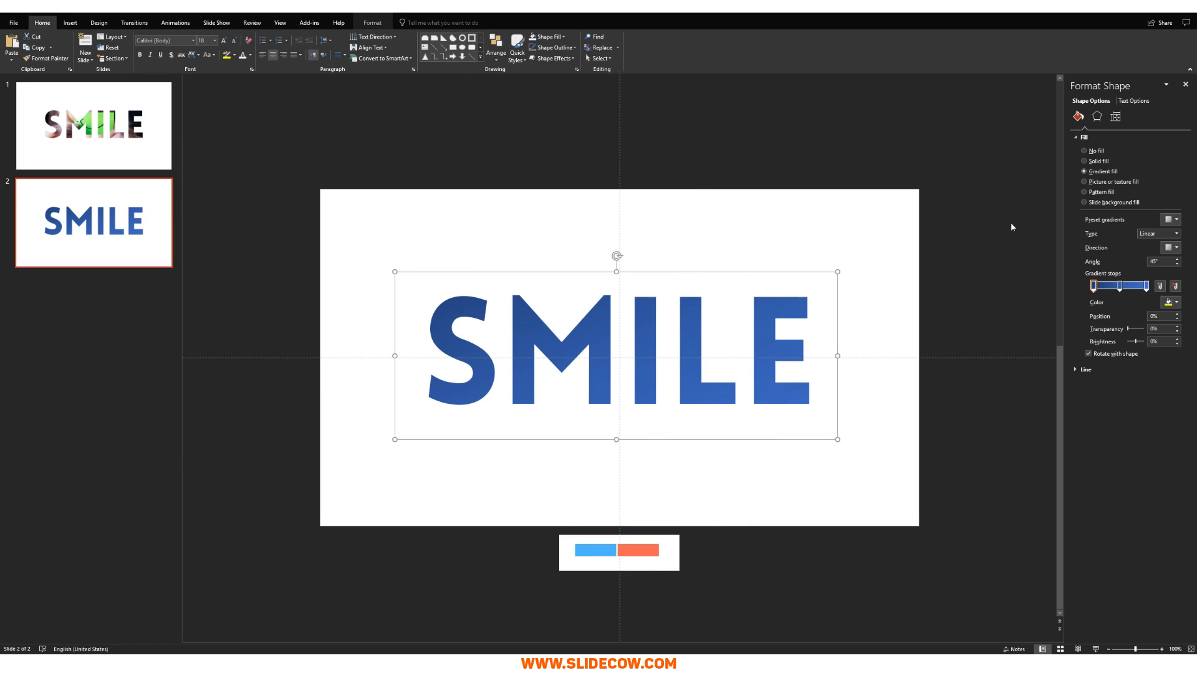
click(1119, 286)
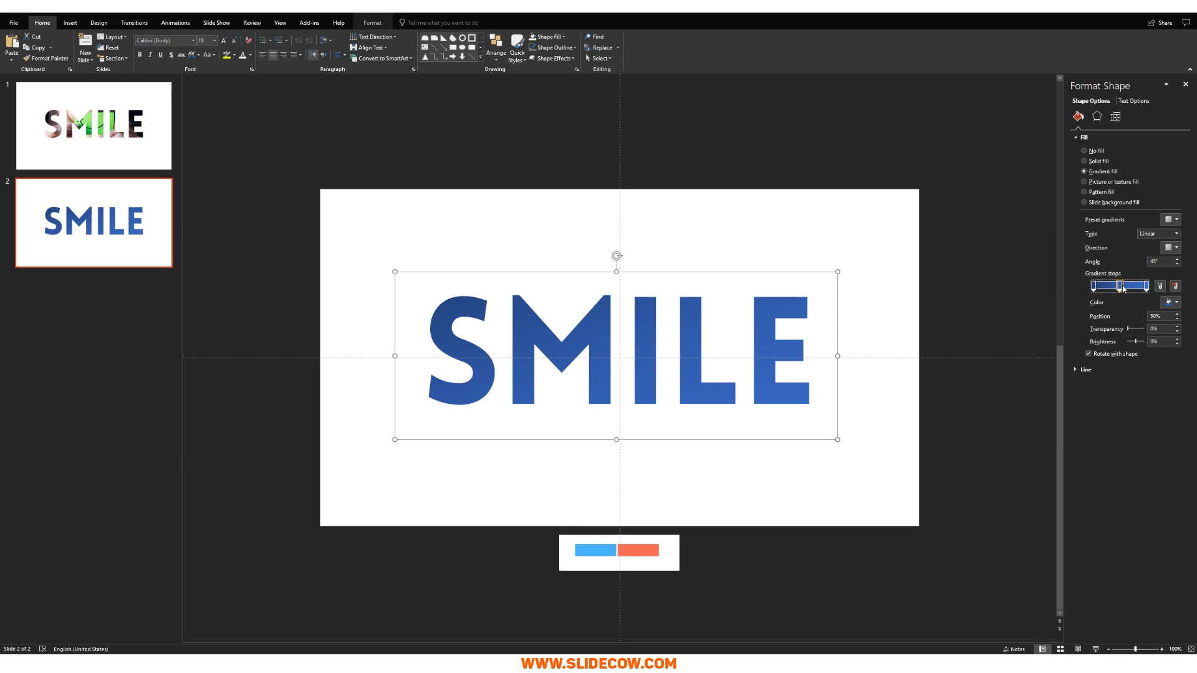
click(1175, 286)
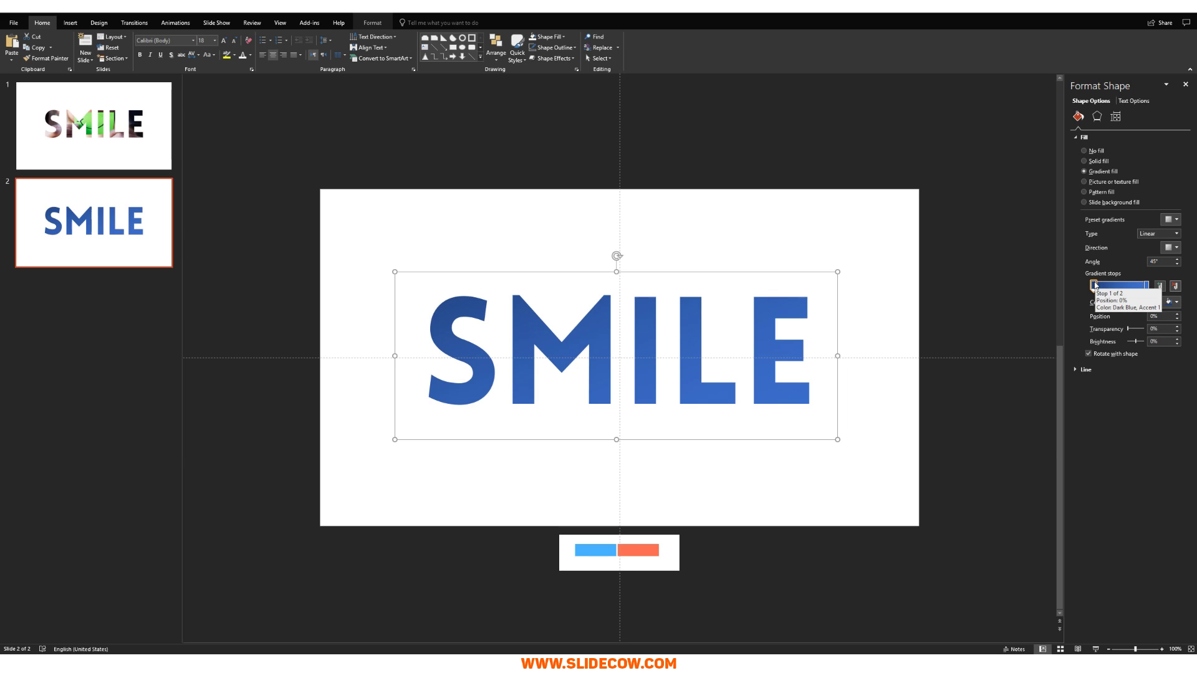
Colour the first gradient stop with light blue sampled from the swatch below the slide and set its transparency to 75%.
click(1169, 301)
click(1131, 394)
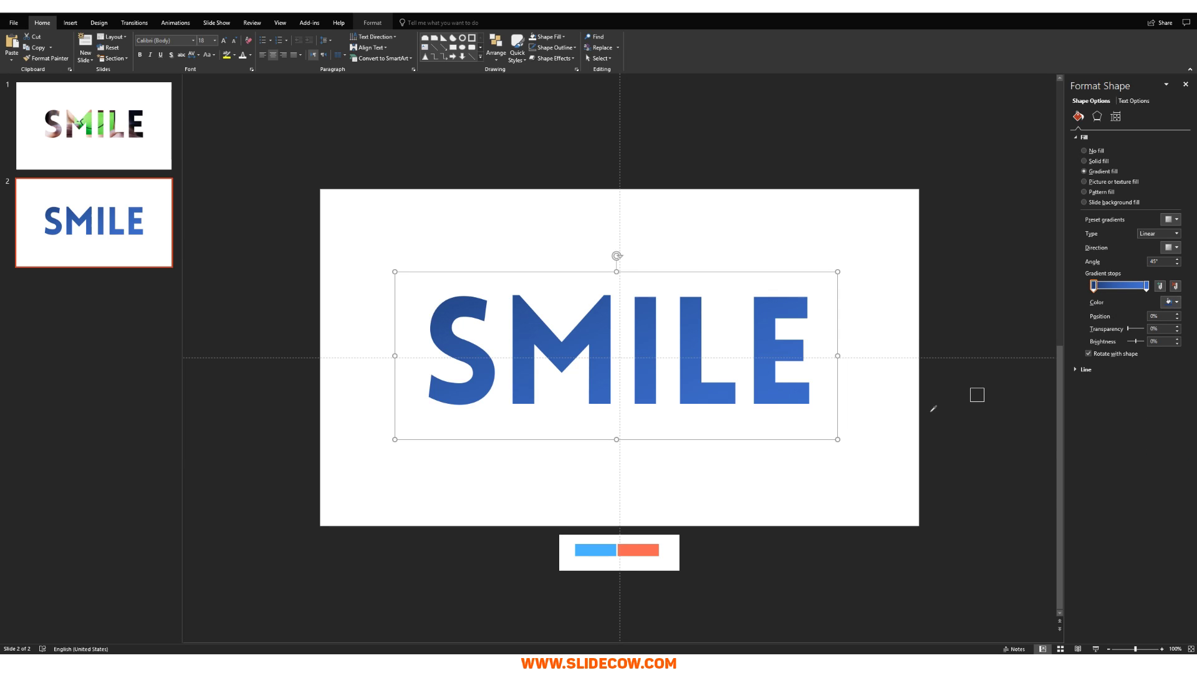
click(603, 548)
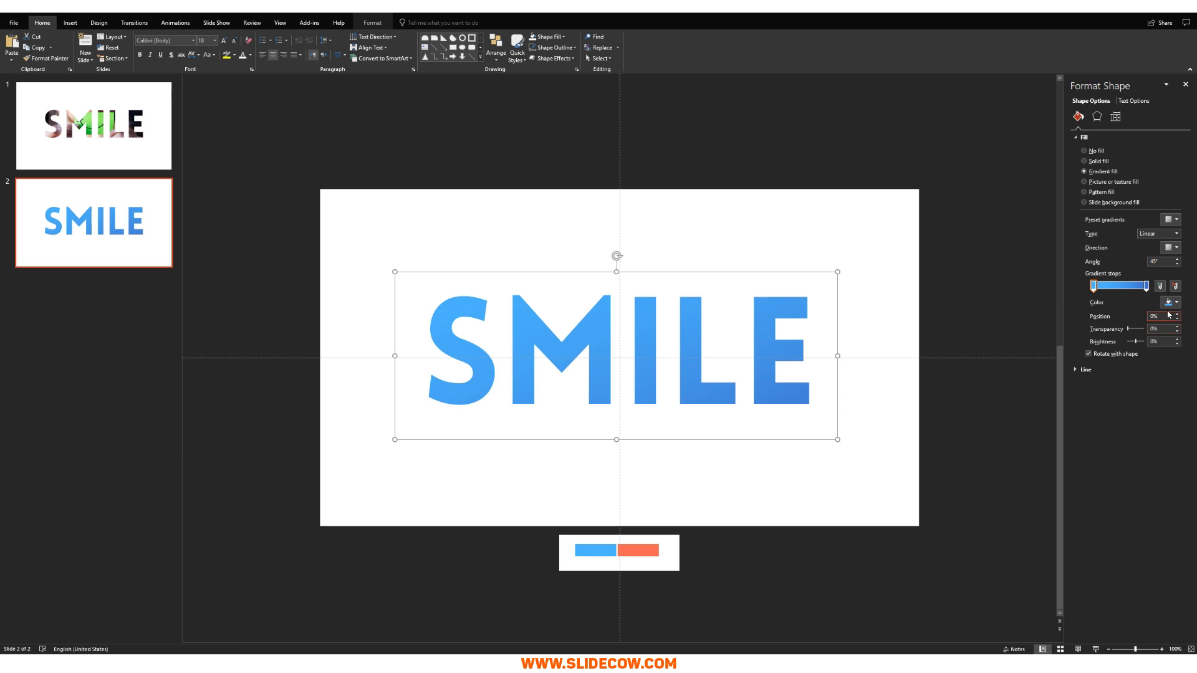
click(1158, 329)
text(75)
key(Return)
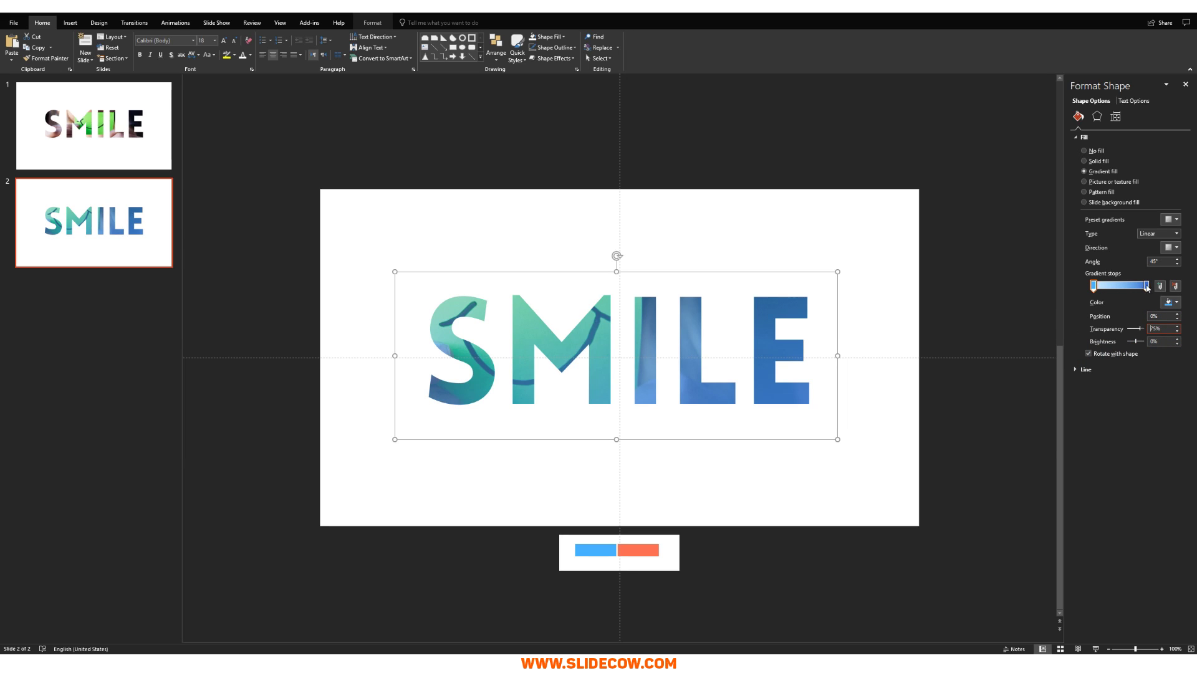
Colour the gradient's last stop with the orange sampled from the swatch below the slide.
click(1147, 286)
click(1168, 302)
click(1153, 404)
click(648, 550)
Try 30% transparency on the orange gradient stop and settle on 10%.
click(1097, 310)
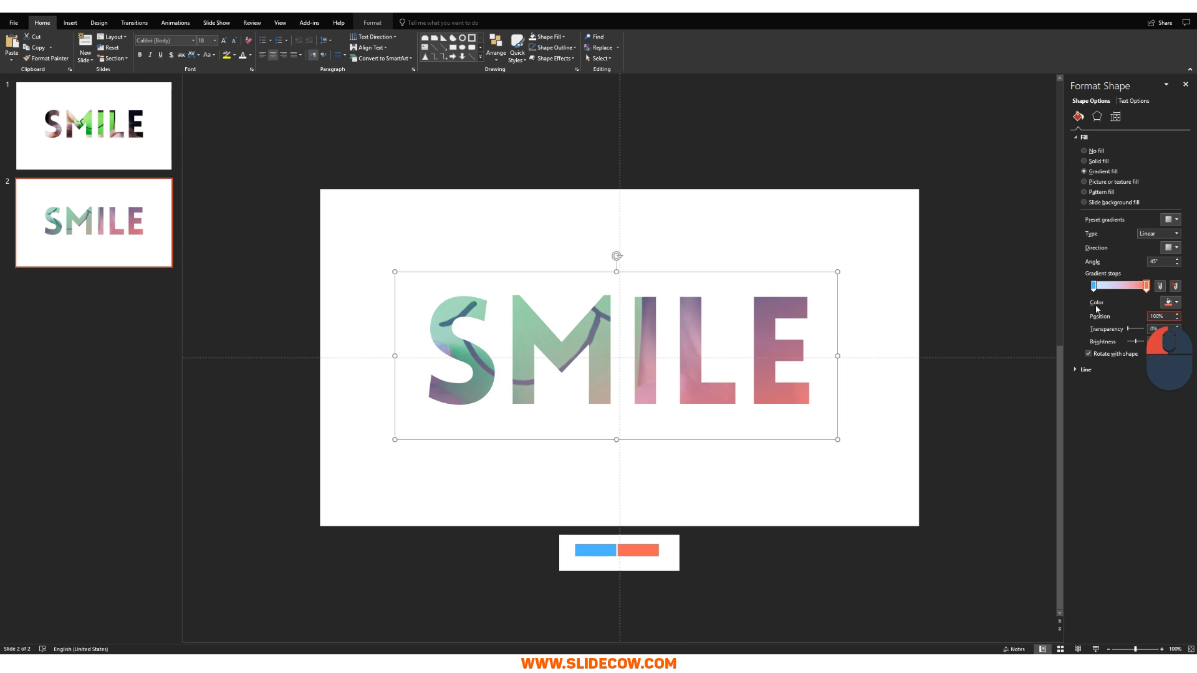
key(Tab)
text(80)
key(Return)
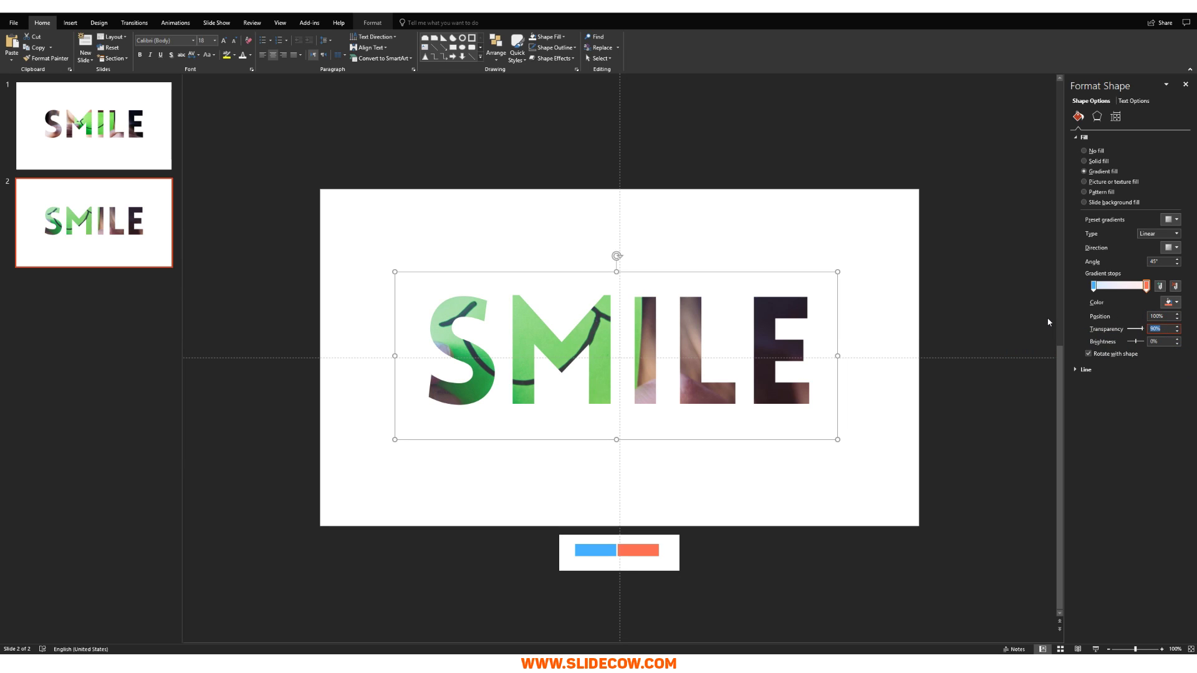
text(30)
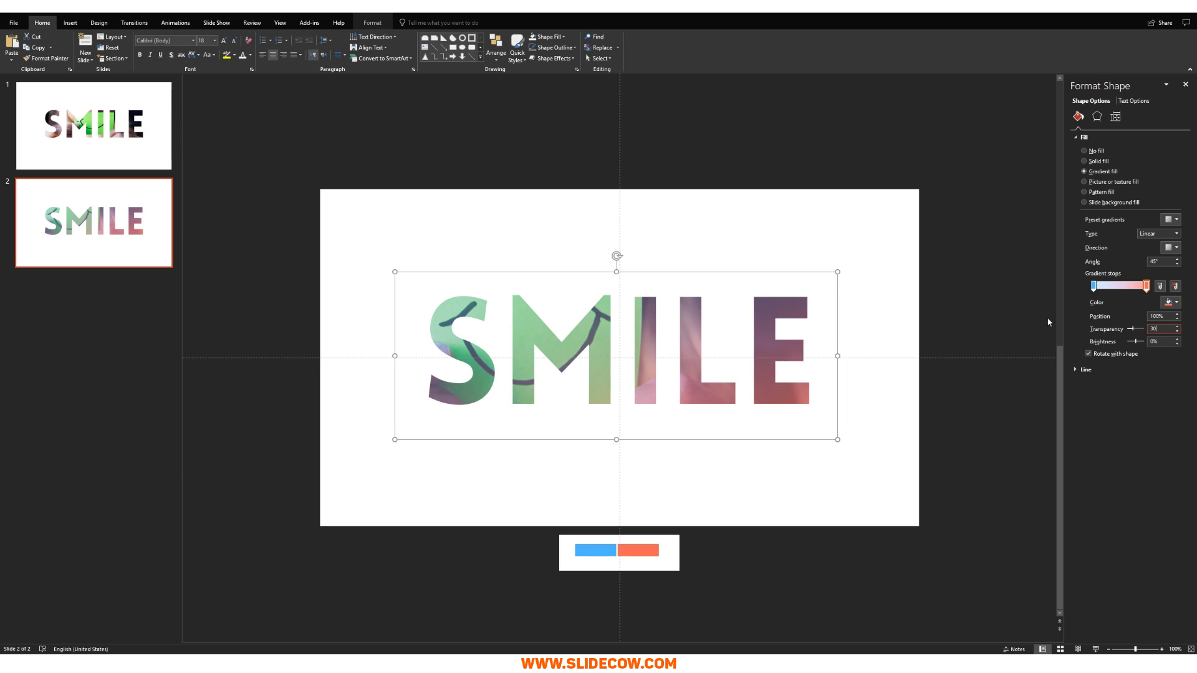
key(BackSpace)
key(BackSpace)
text(10)
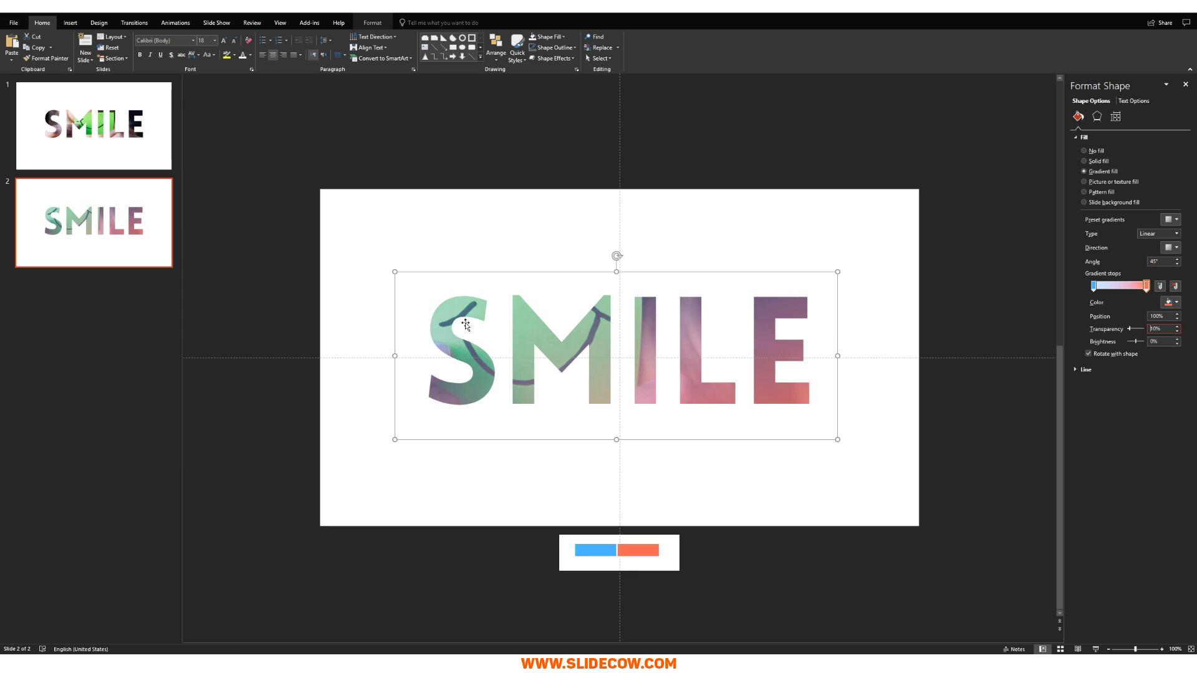
Set the transparency of the gradient's first blue stop to 25% and shift the orange stop to the 99% position.
click(1092, 285)
double_click(1157, 329)
text(80)
key(Return)
key(BackSpace)
text(5)
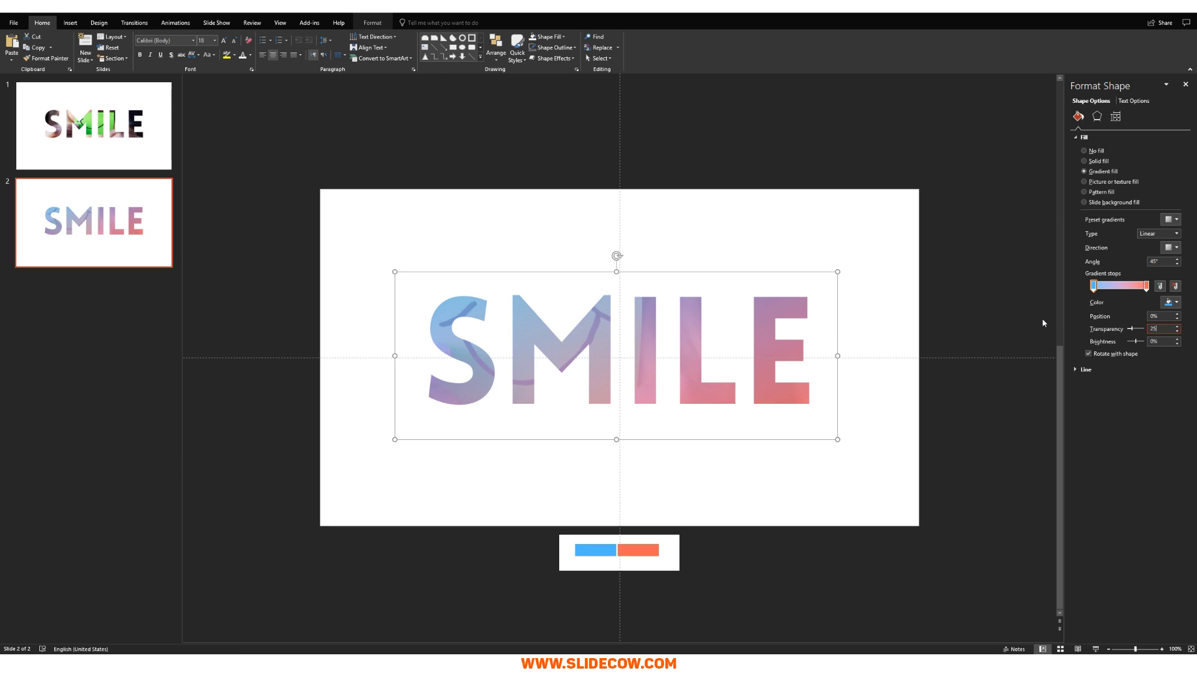
mouse_move(1146, 286)
mouse_down()
mouse_move(1132, 288)
mouse_move(1145, 286)
mouse_up()
click(963, 455)
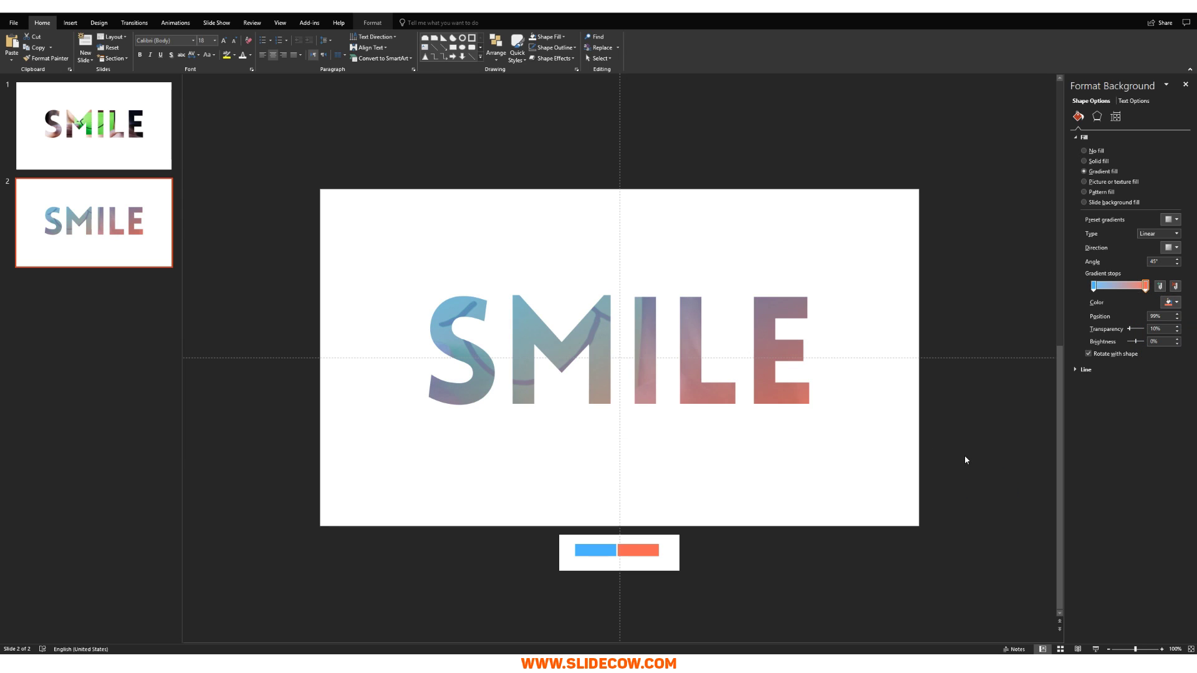
Delete the blue and orange colour swatch picture below the slide.
click(661, 551)
key(Delete)
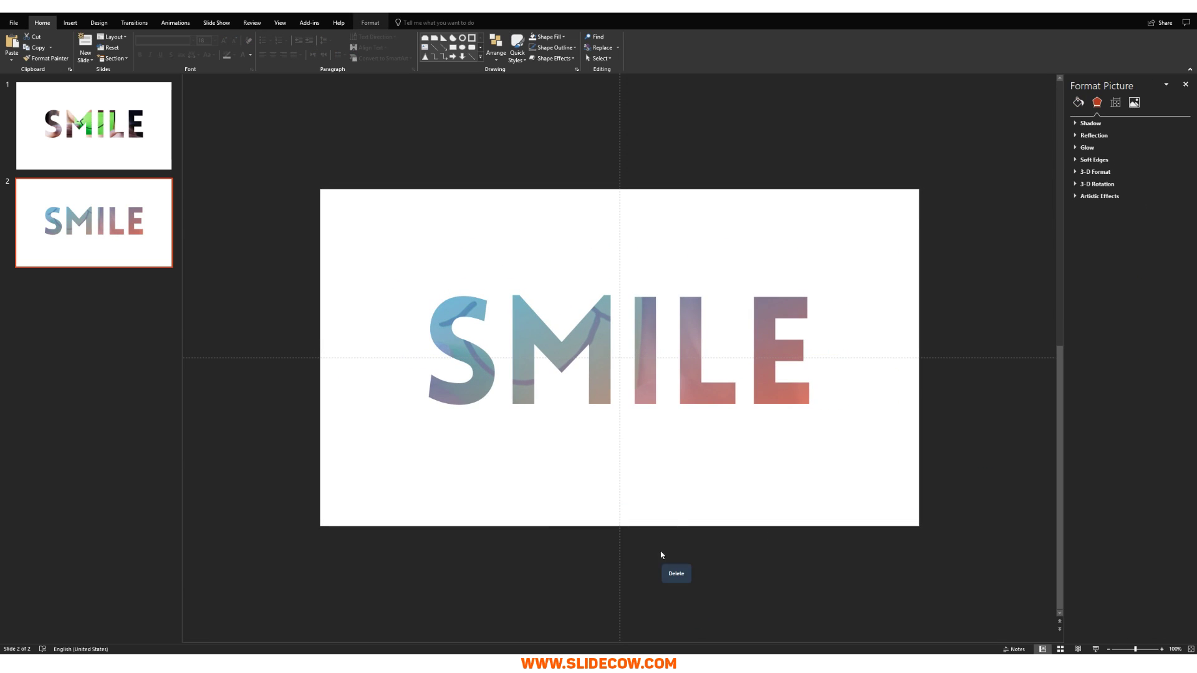
Compare the SMILE text on slides 1 and 2, and try moving the white cut-out shape on slide 2.
click(120, 114)
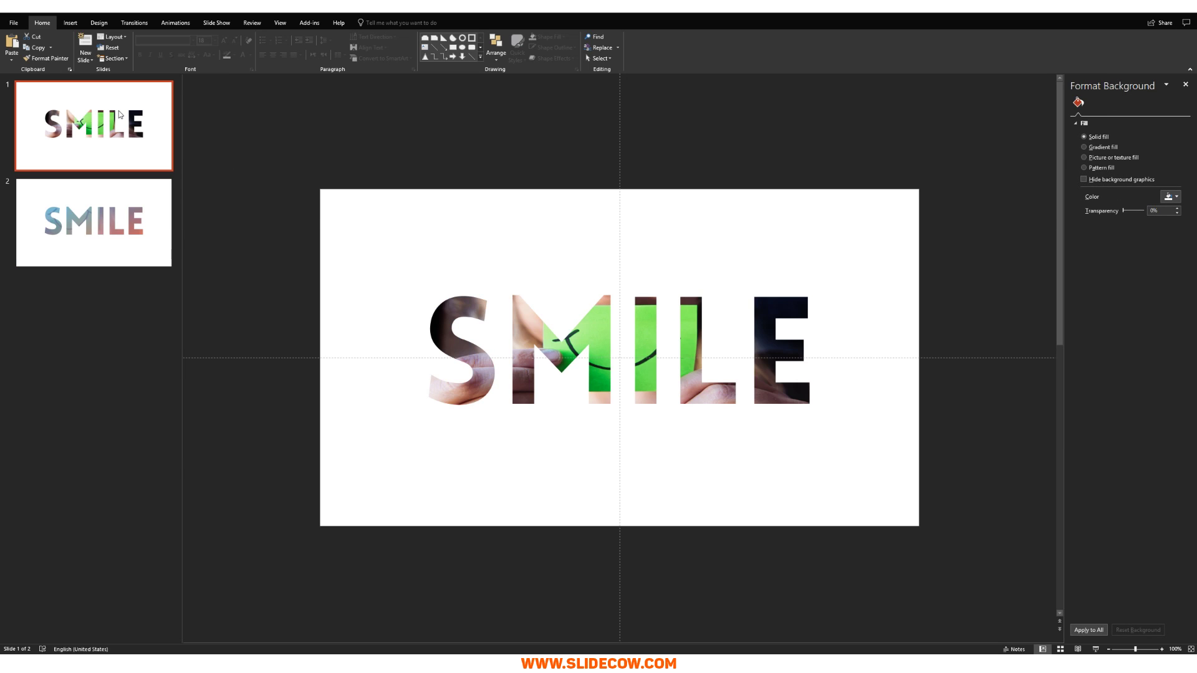
click(132, 215)
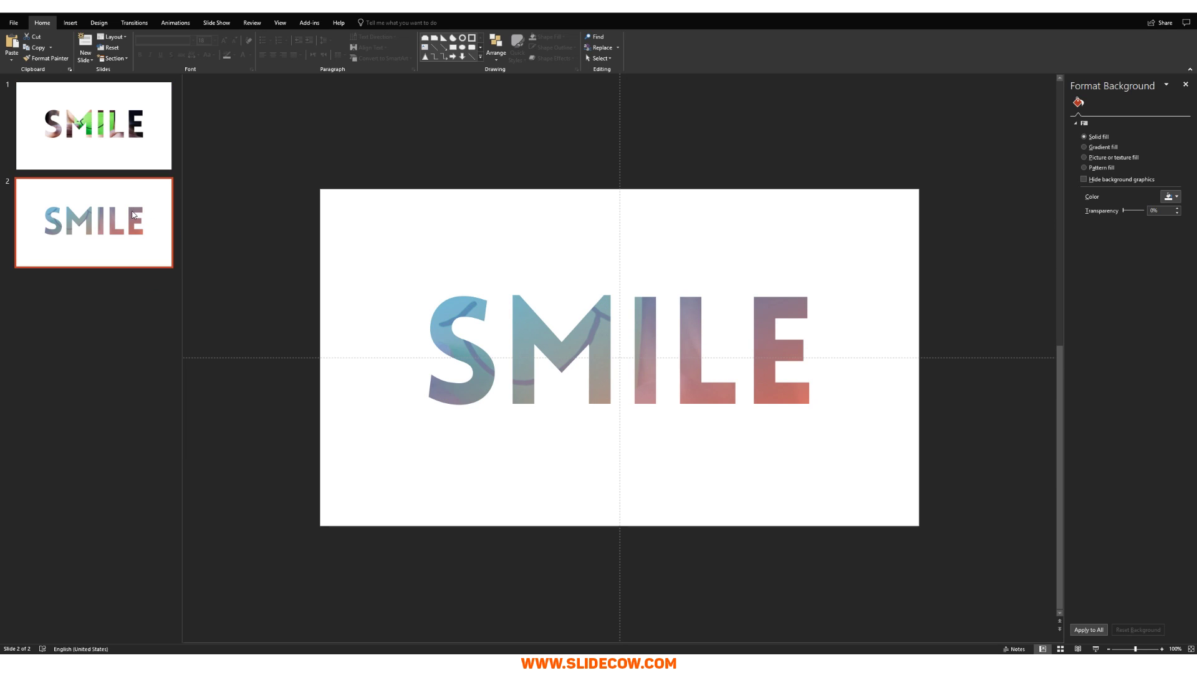
drag(446, 251, 321, 237)
key(Escape)
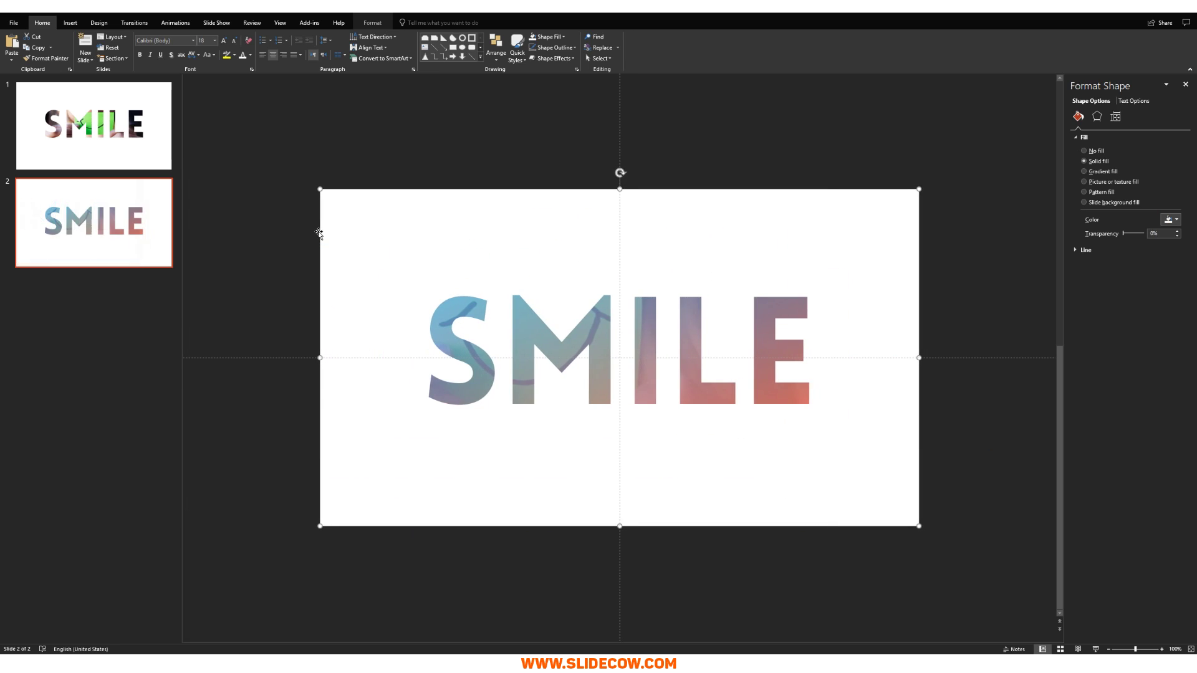